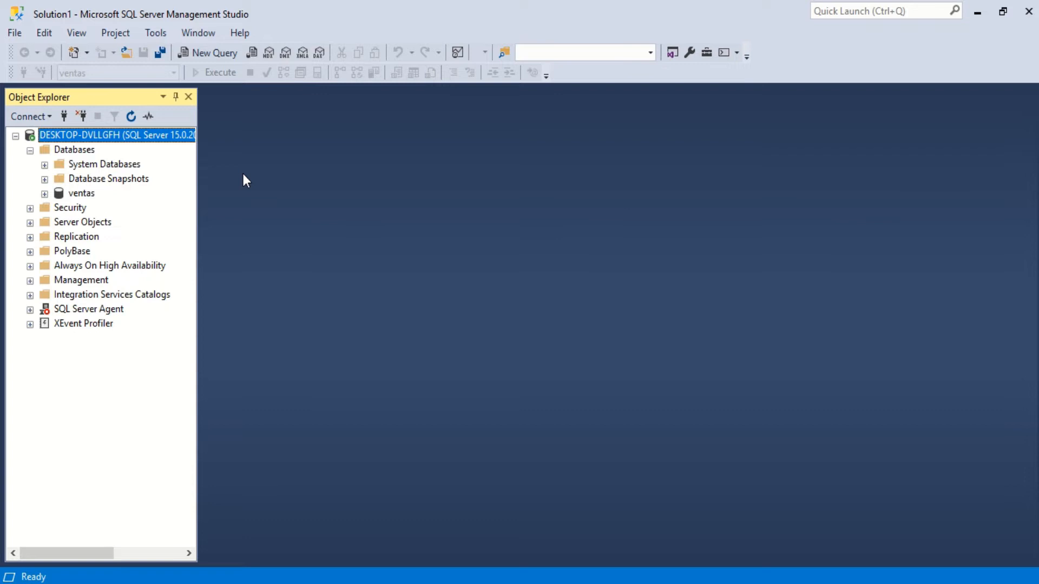
- Open SQL Server Profiler and connect to the local Database Engine server with Windows Authentication
click(158, 36)
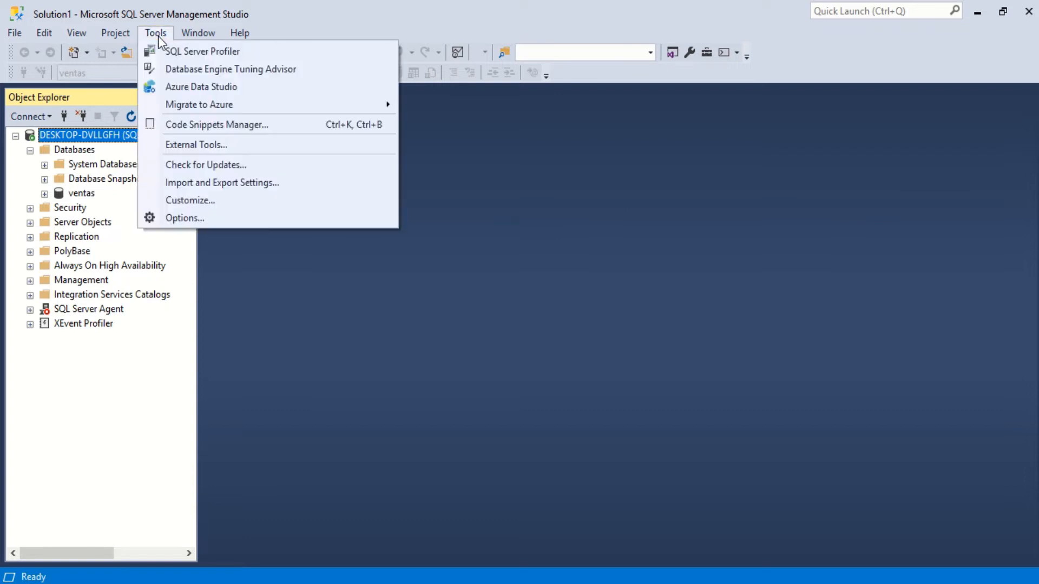
click(203, 54)
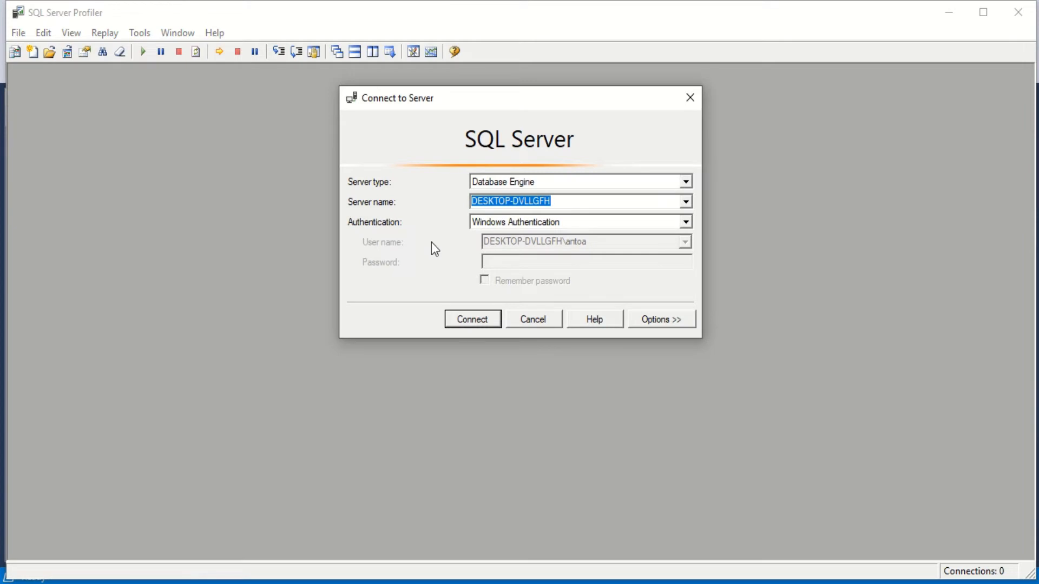
click(478, 324)
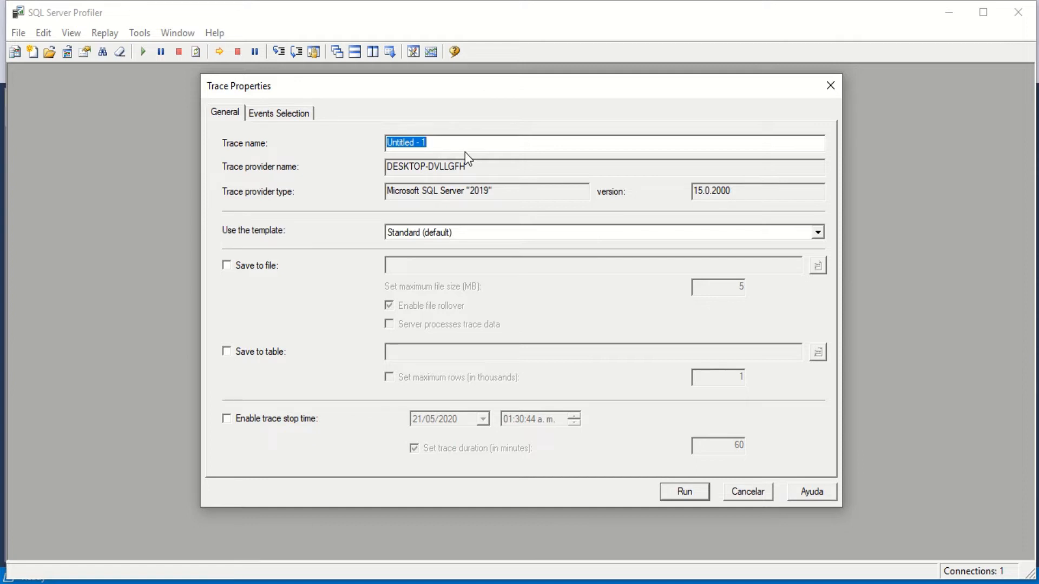
- Name the new trace monitoreoVentas and keep the Standard (default) template
click(438, 146)
drag(438, 146, 343, 148)
key(BackSpace)
text(monitoreoVentas)
click(476, 169)
click(502, 198)
mouse_move(502, 198)
mouse_down()
mouse_move(375, 184)
mouse_move(516, 190)
mouse_up()
drag(442, 196, 576, 213)
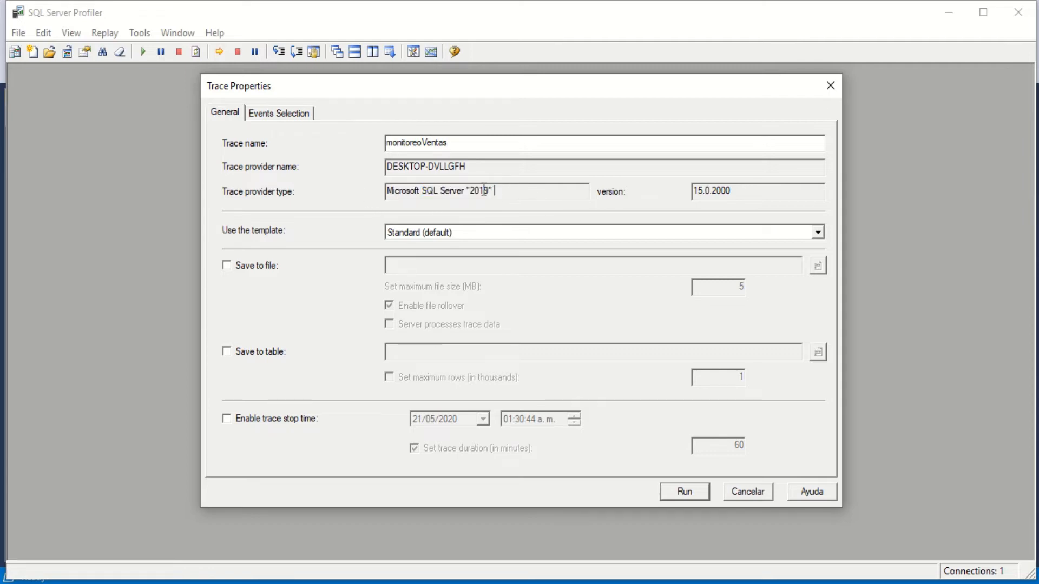
click(818, 233)
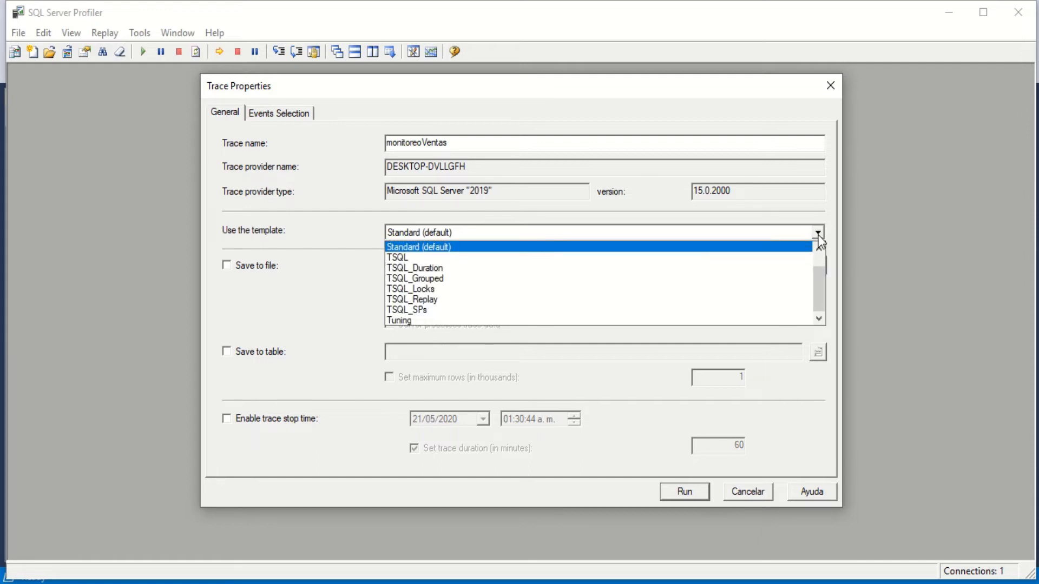
click(818, 234)
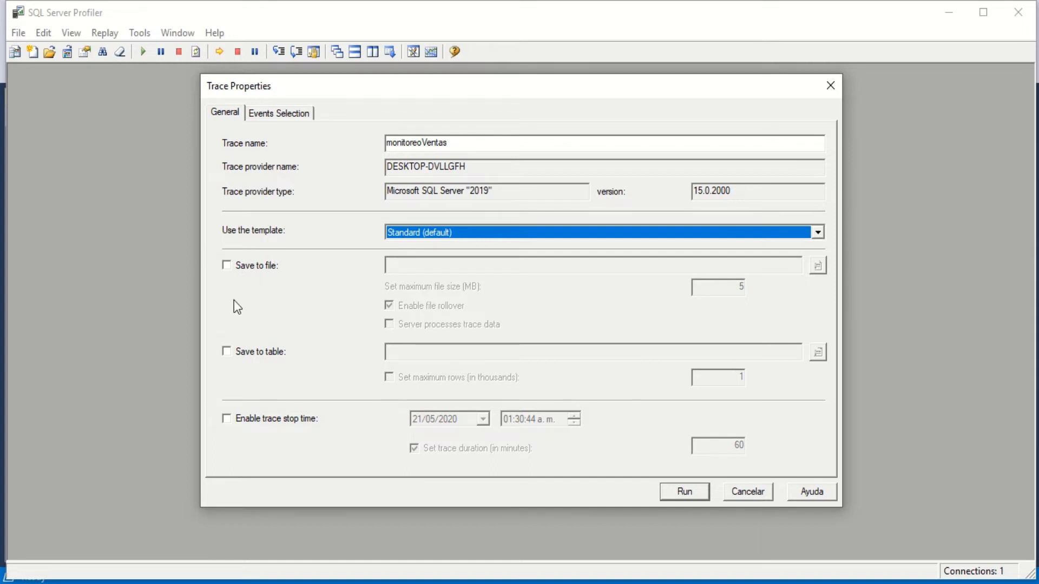
- Set the trace to save to the table monitoreoVentas in the ventas database under the dbo schema, connecting with Windows Authentication
click(224, 354)
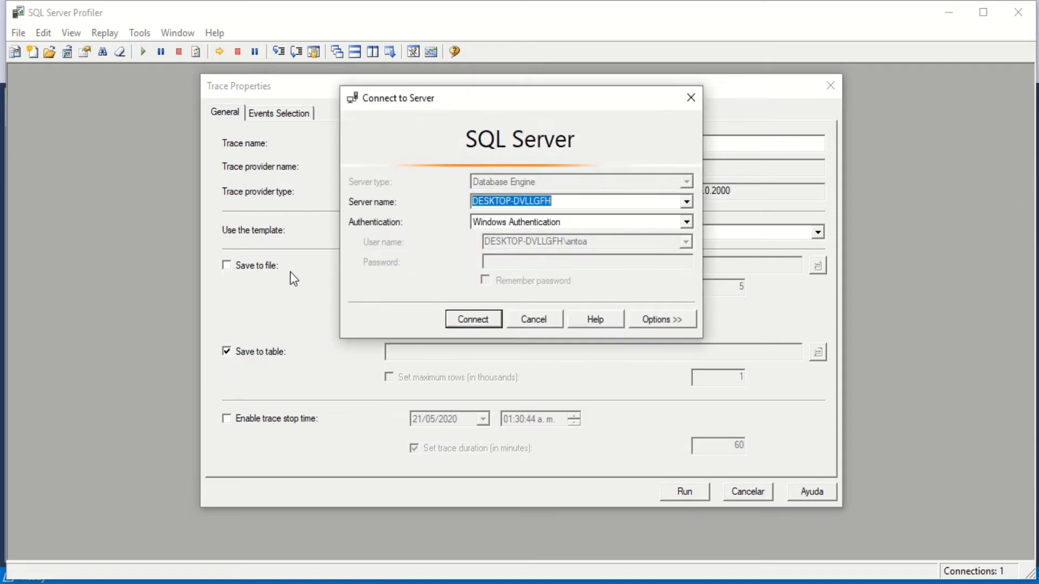
click(460, 315)
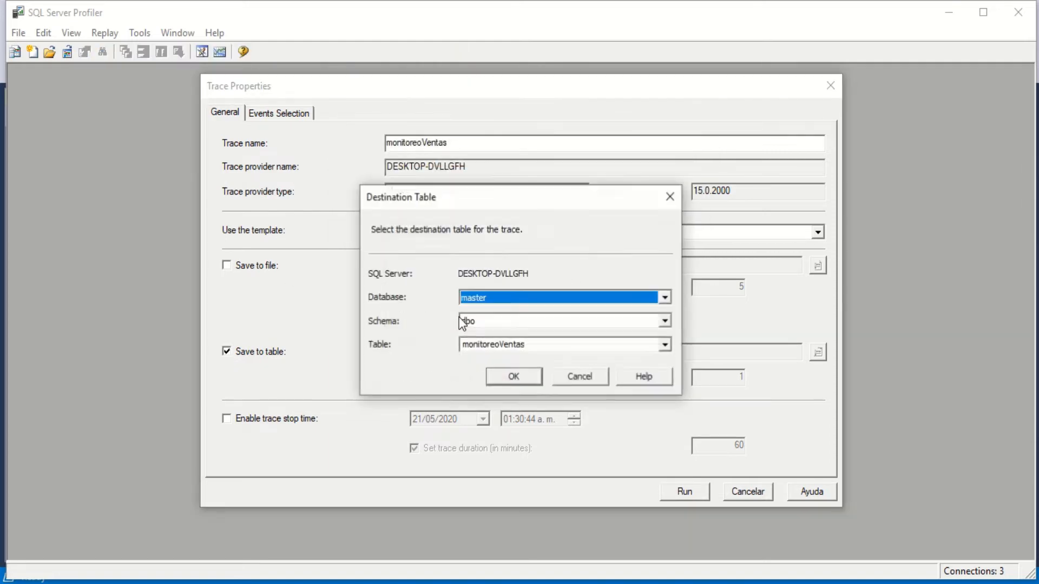
click(665, 298)
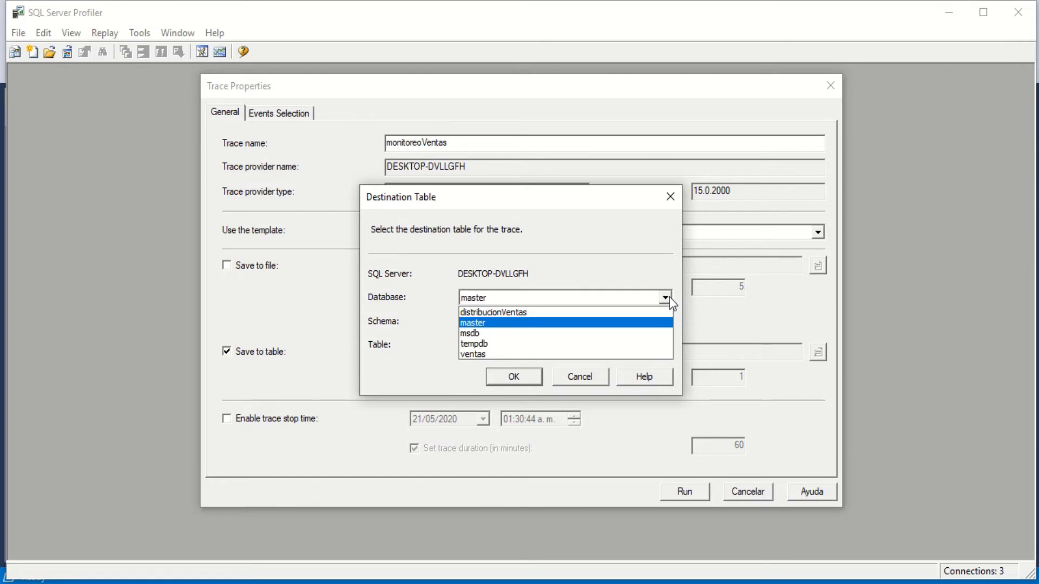
click(631, 354)
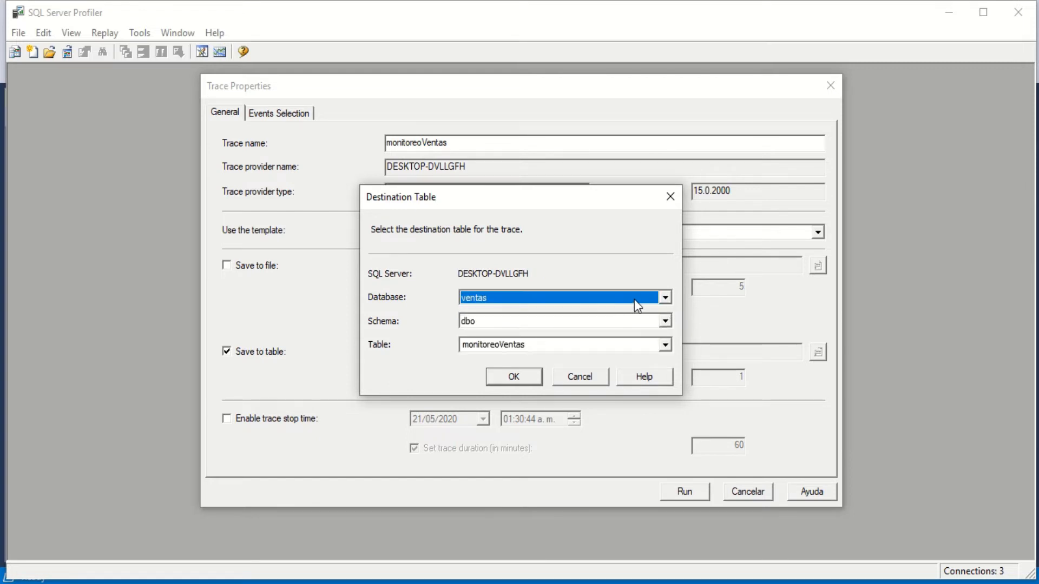
click(533, 350)
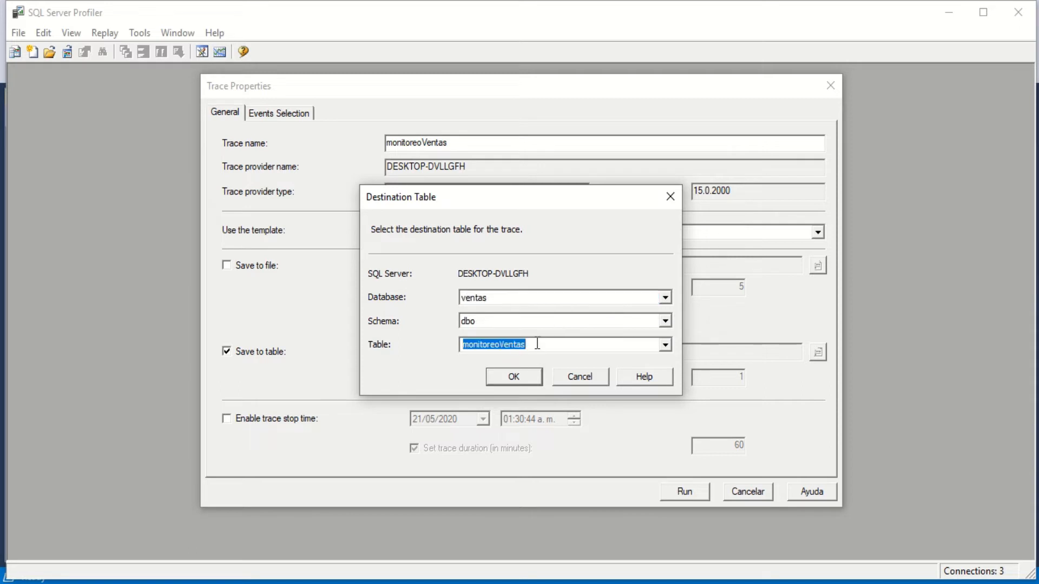
click(537, 344)
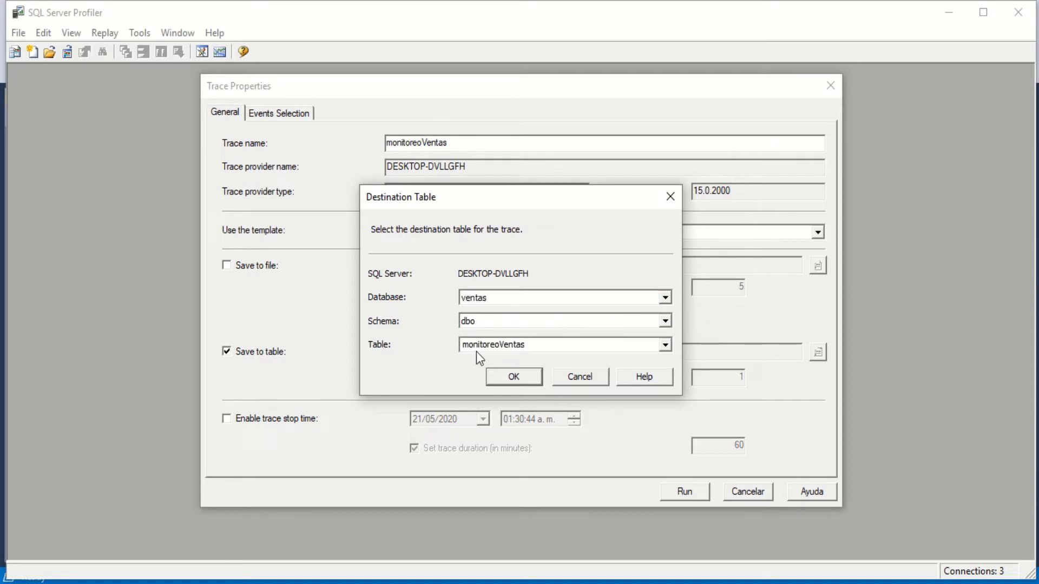
click(522, 377)
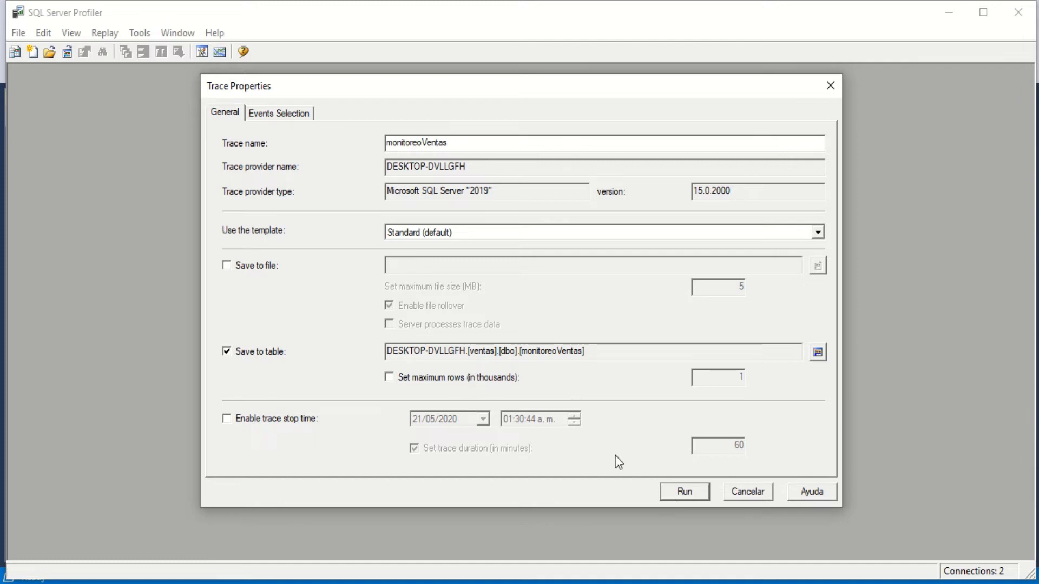
- Review the events and columns selected for the trace, and run it
click(289, 115)
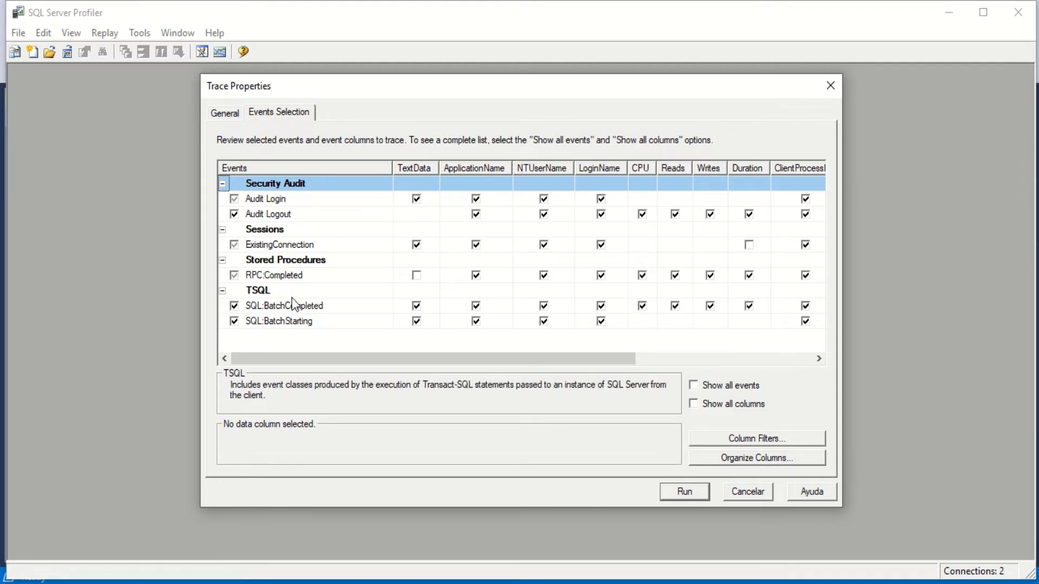
drag(363, 359, 271, 369)
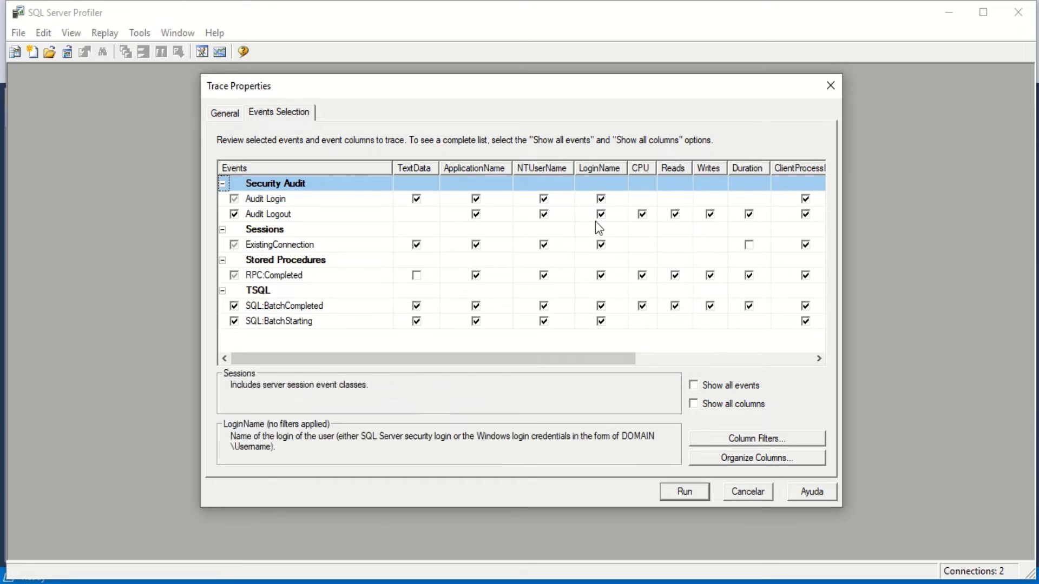
drag(584, 358, 556, 372)
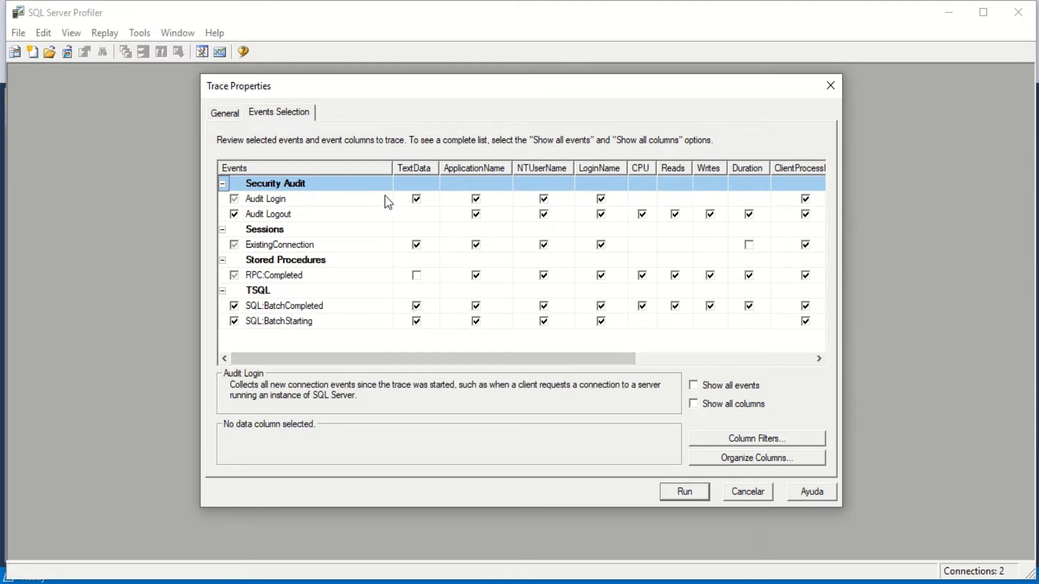
click(229, 114)
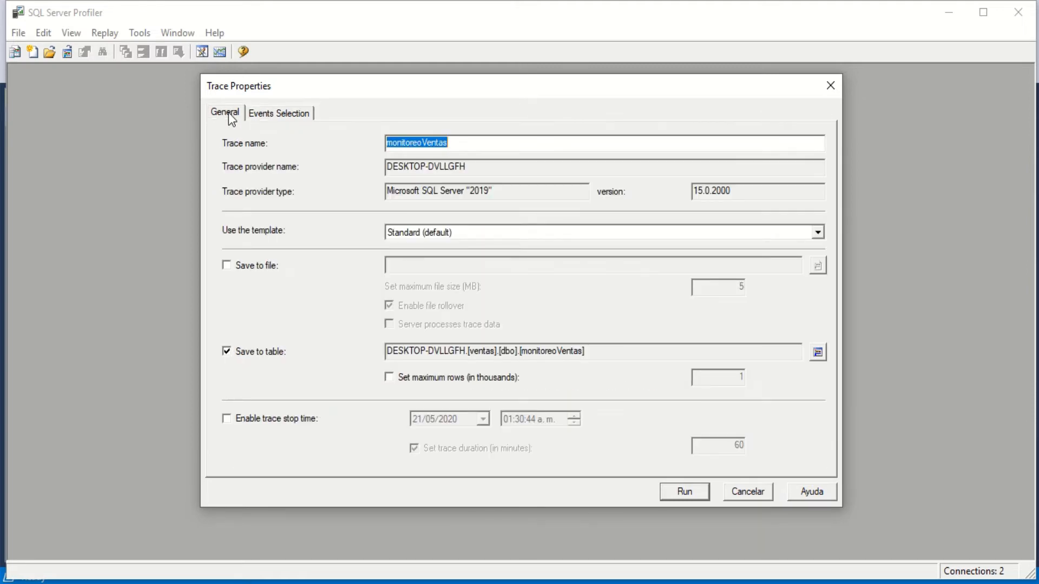
click(699, 495)
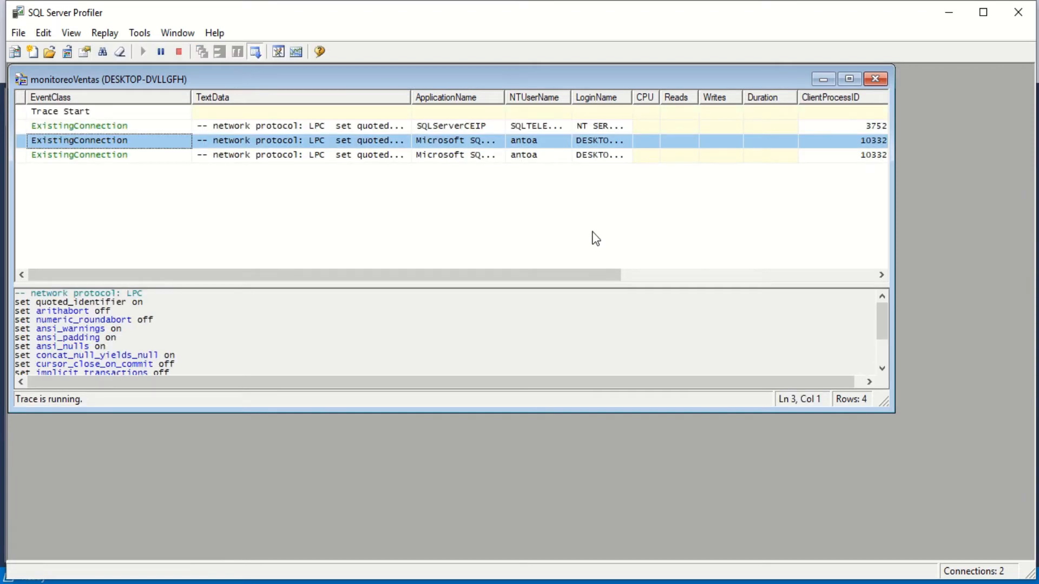
- Examine the events captured by the running trace, including their text data and remaining columns
key(Down)
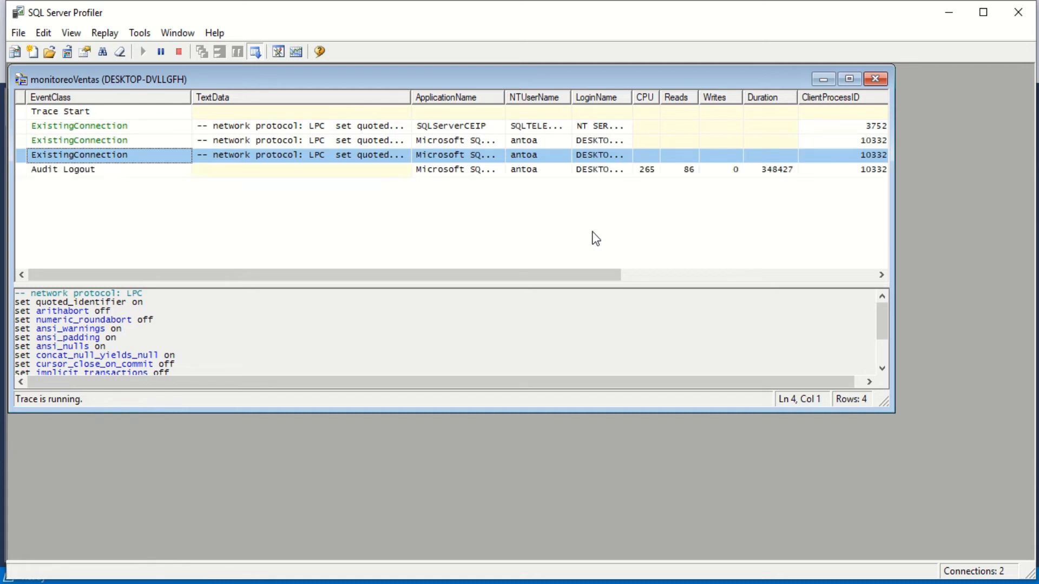
key(Down)
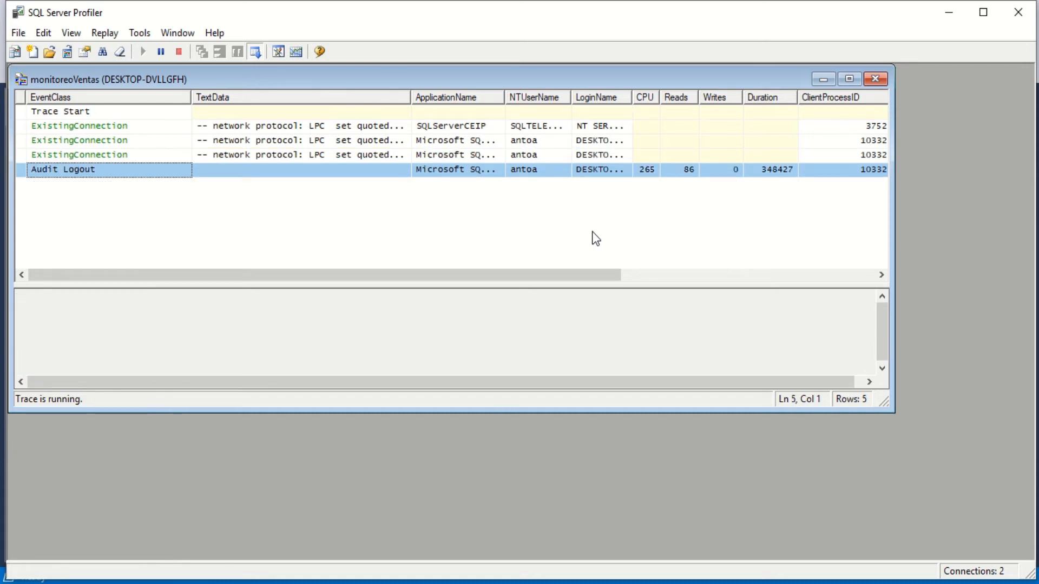
mouse_move(564, 274)
mouse_down()
mouse_move(789, 281)
mouse_move(553, 295)
mouse_move(485, 273)
mouse_move(495, 290)
mouse_move(469, 290)
mouse_up()
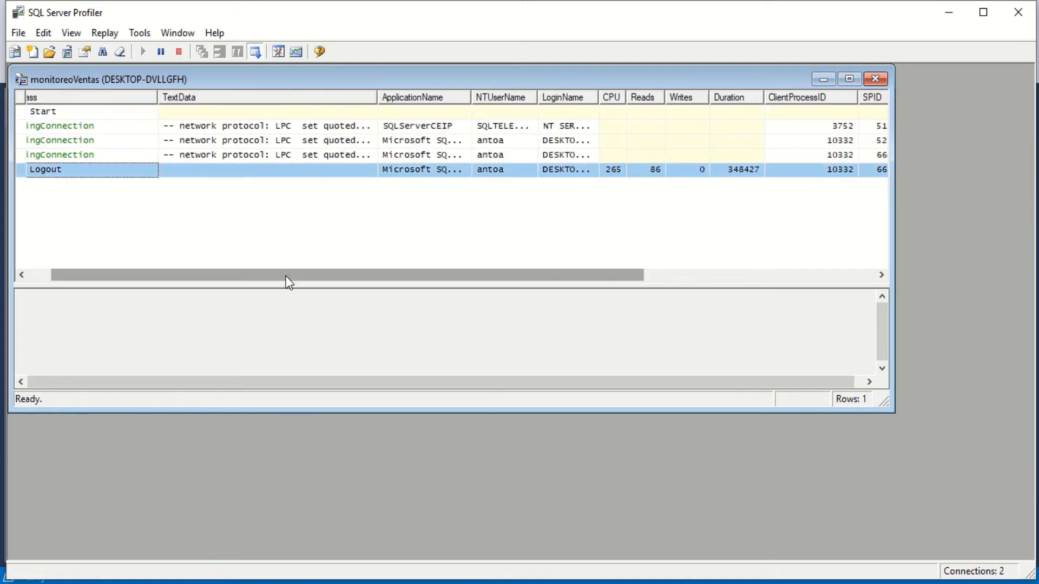
drag(288, 280, 212, 278)
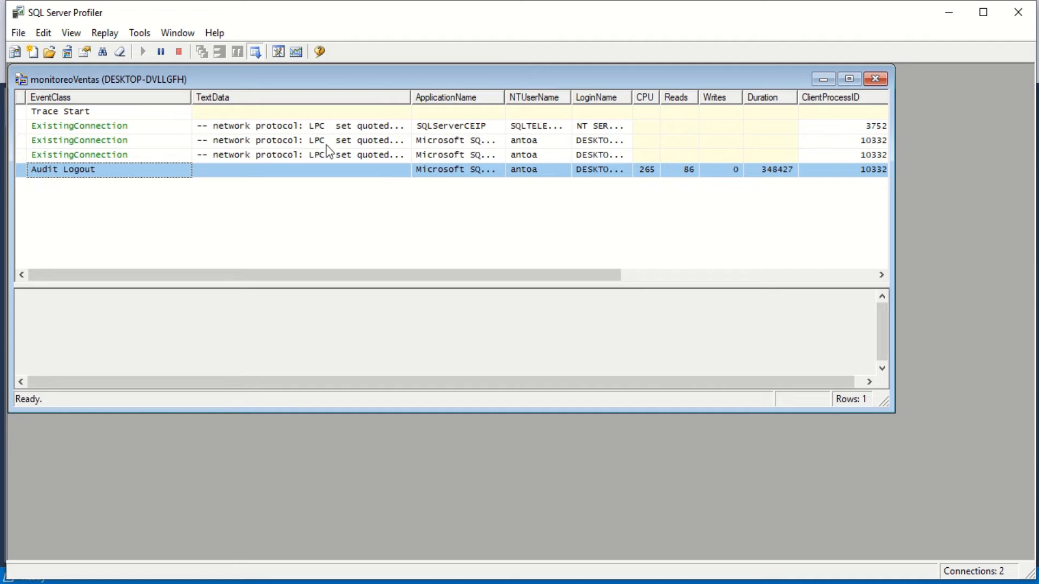
mouse_move(459, 1)
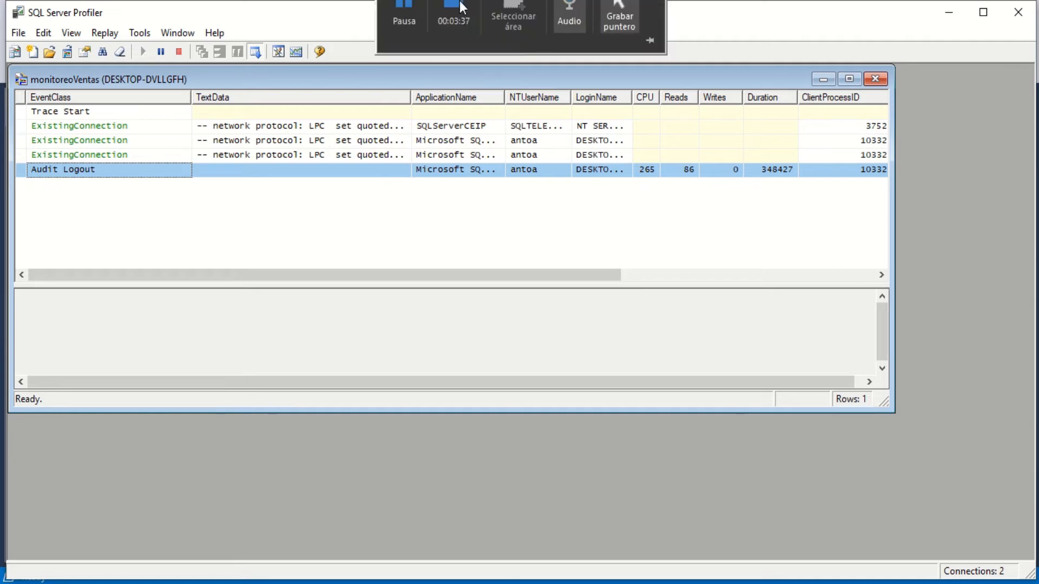
click(407, 49)
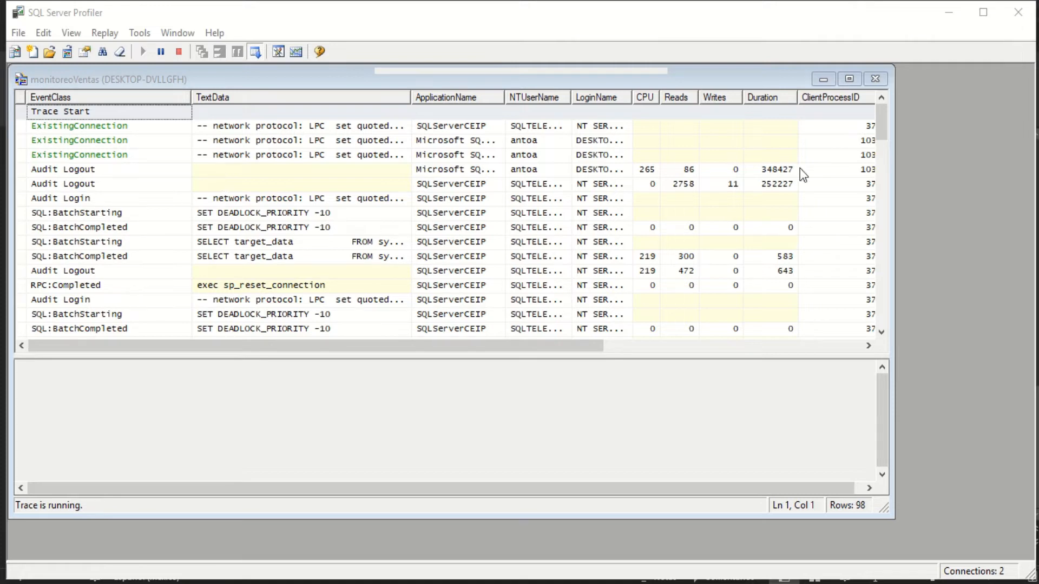
click(884, 131)
mouse_move(884, 131)
mouse_down()
mouse_move(874, 335)
mouse_move(899, 173)
mouse_move(892, 95)
mouse_up()
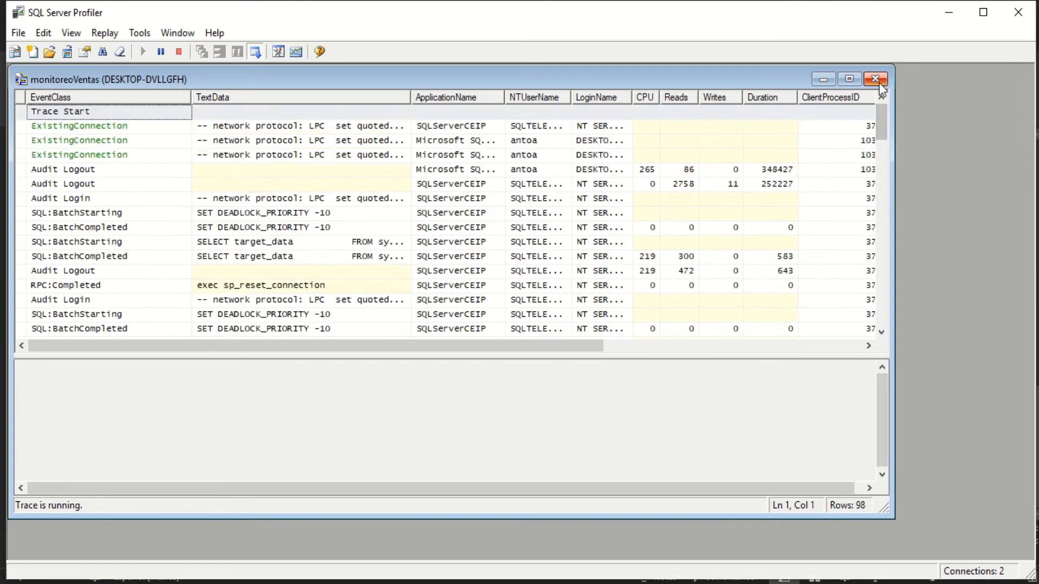
- Close the monitoreoVentas trace window while the trace is running and confirm the closure
click(879, 83)
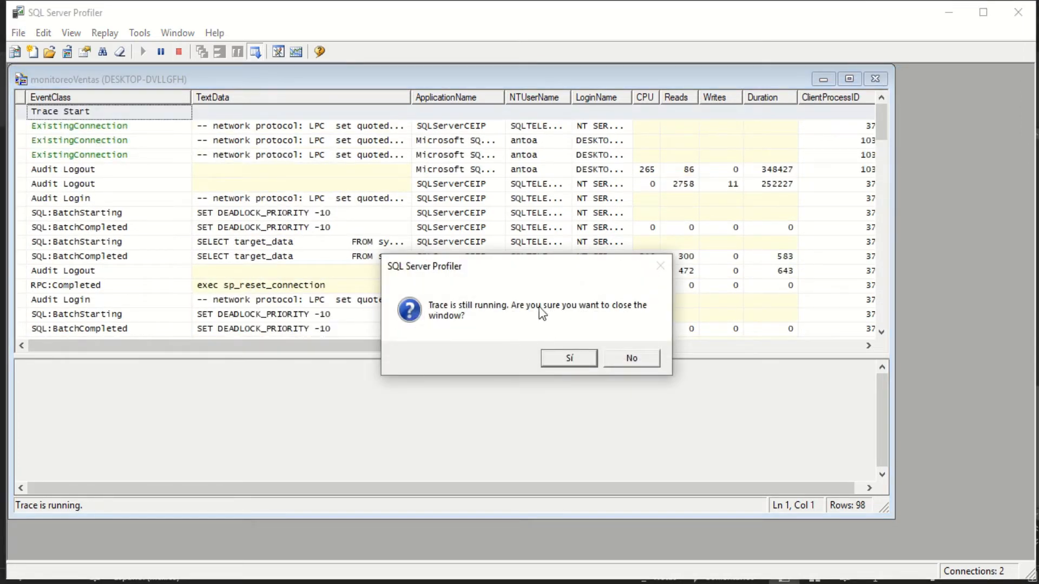
click(561, 367)
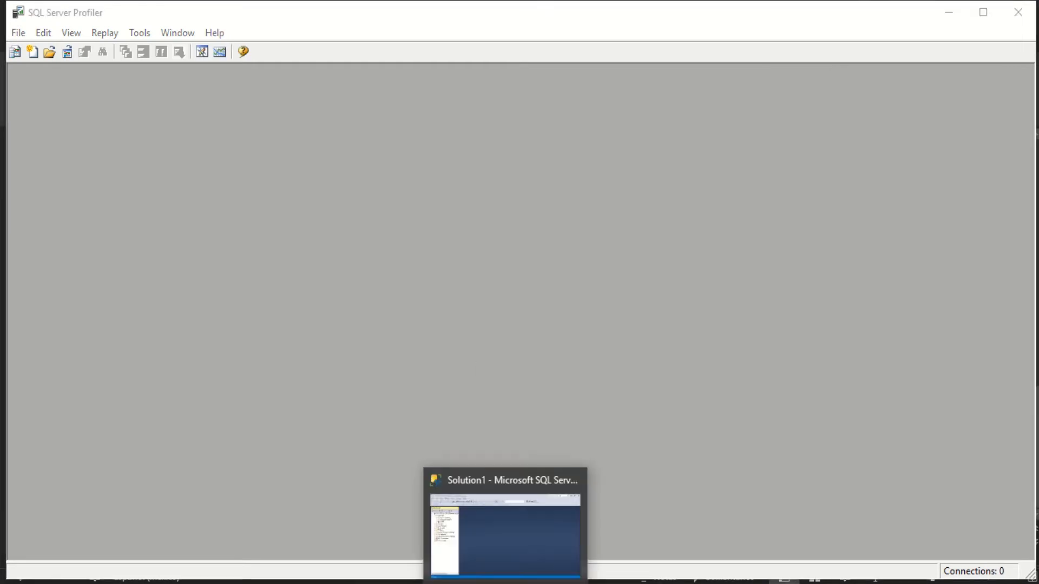
- Switch to SQL Server Management Studio, refresh the server's object tree and expand the tables of the ventas database
click(504, 583)
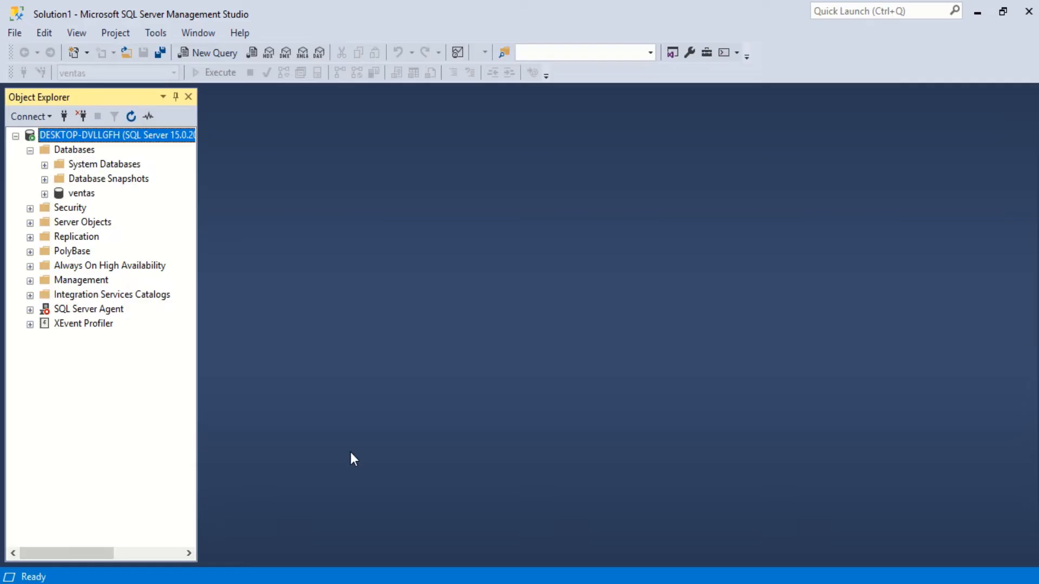
click(45, 195)
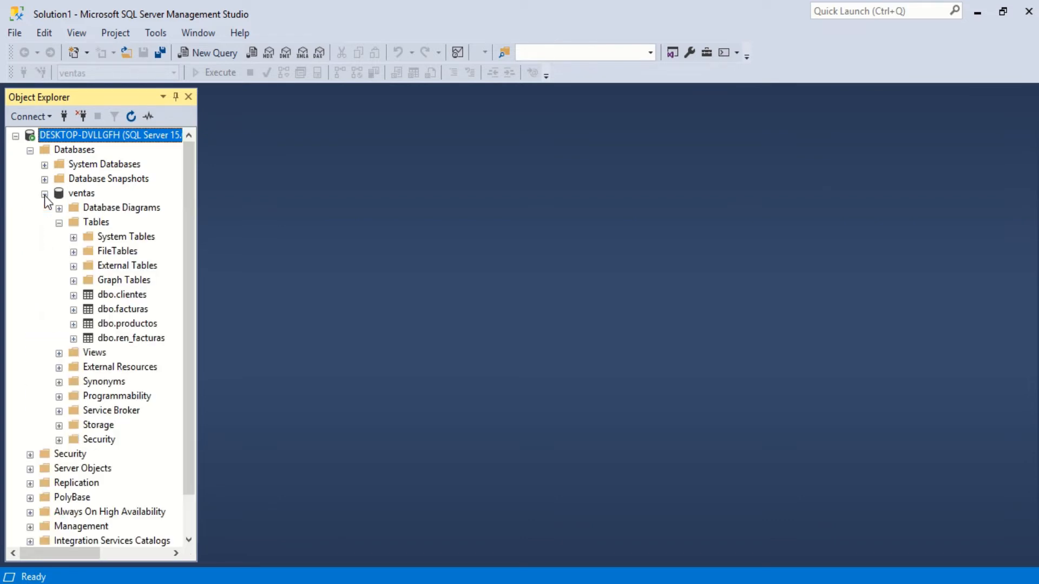
click(130, 116)
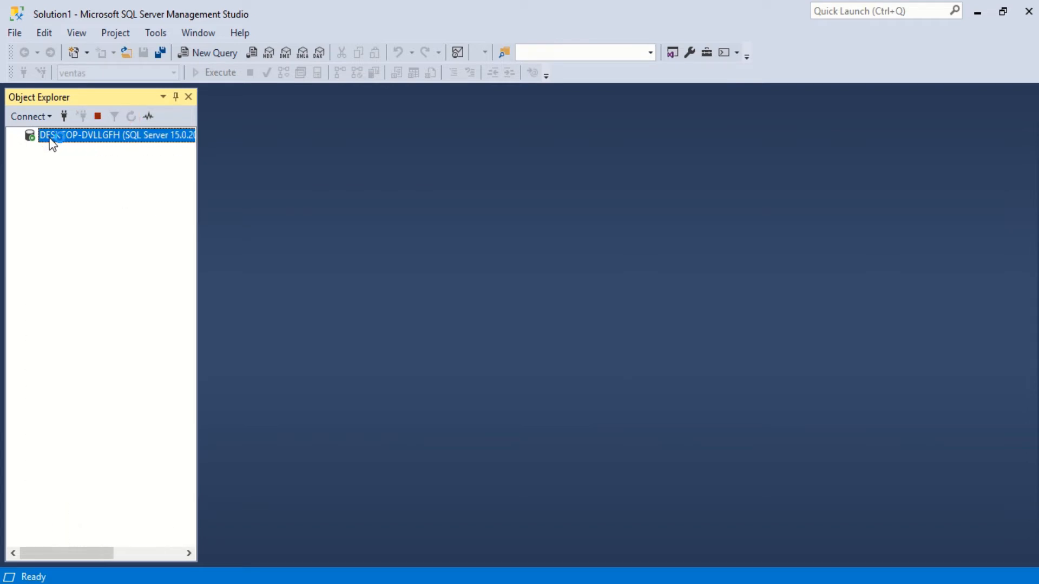
click(29, 149)
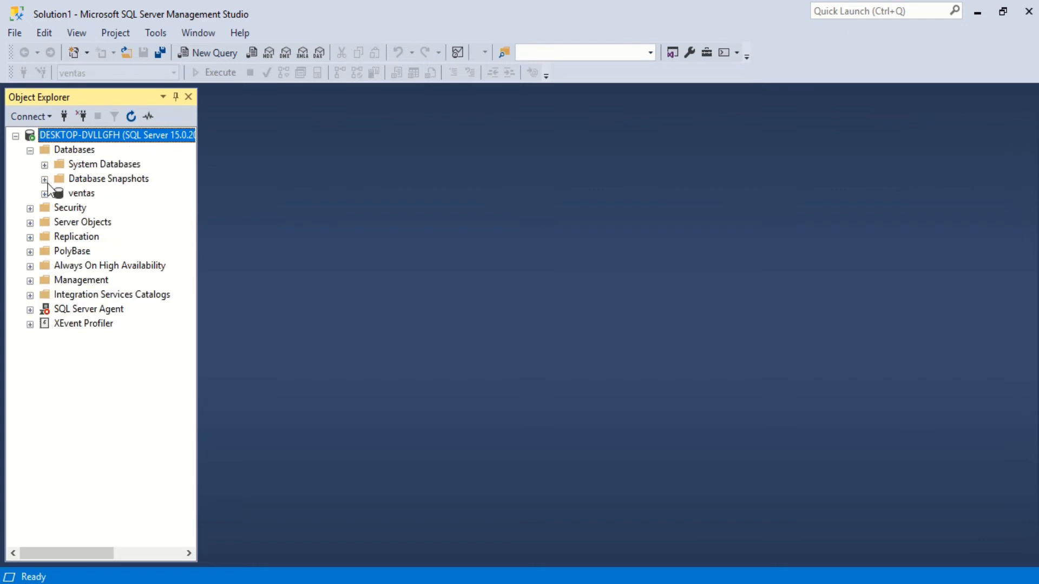
click(45, 194)
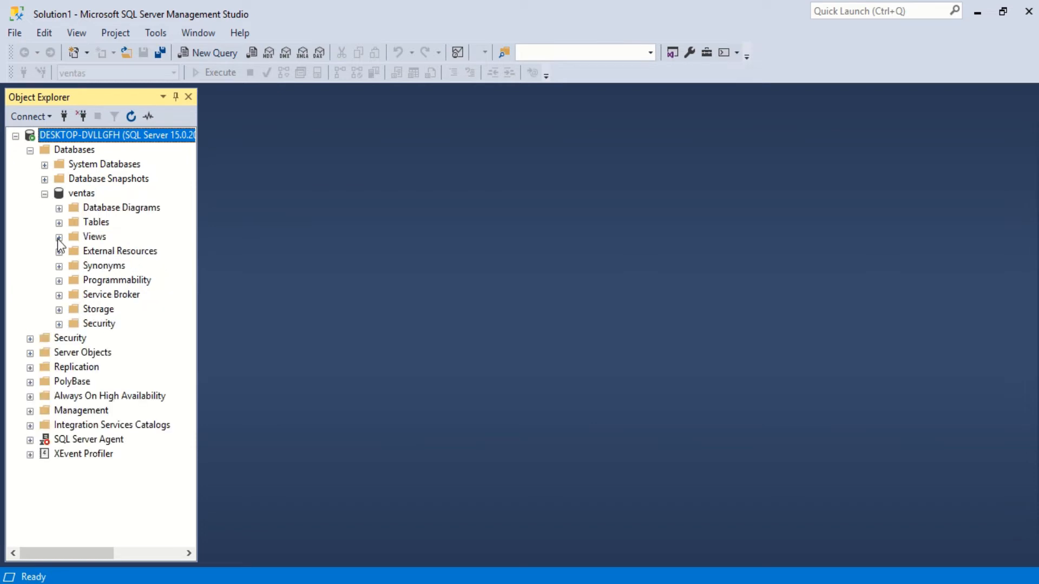
click(59, 223)
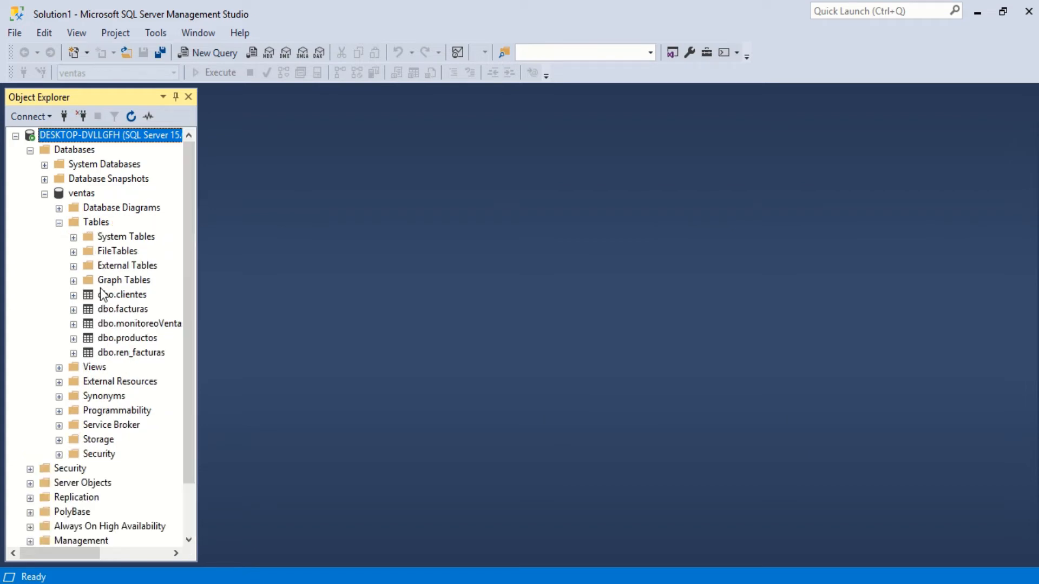
- Select the top 1000 rows of the dbo.monitoreoVentas table and skim the returned rows from first to last
click(153, 325)
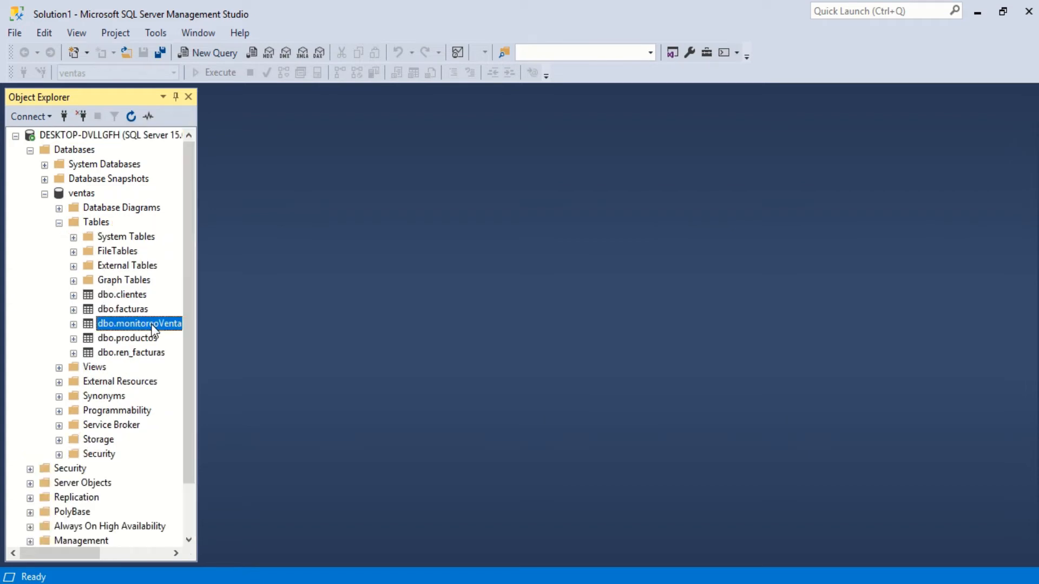
right_click(153, 328)
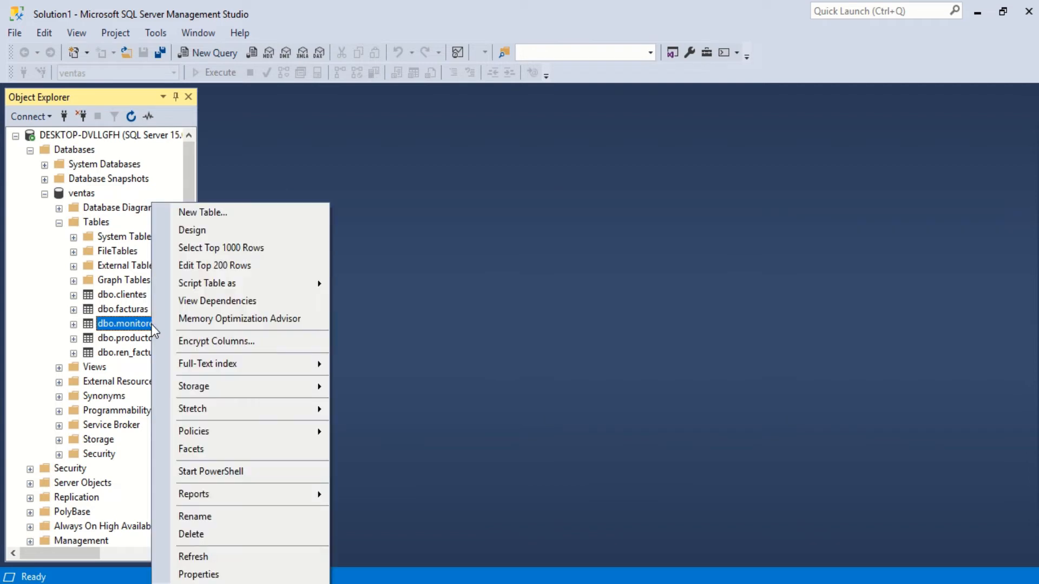
click(263, 253)
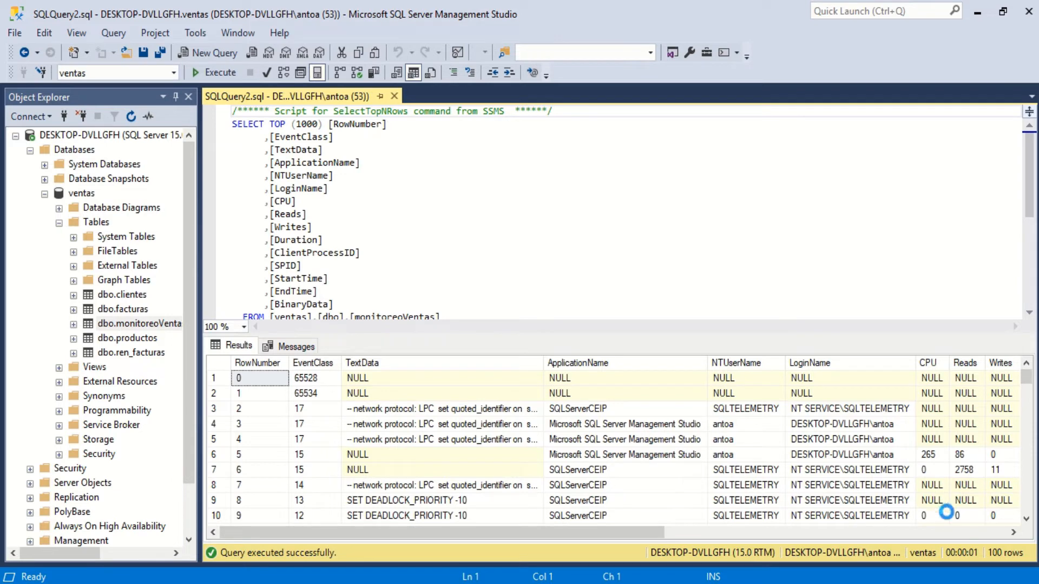
drag(1025, 387, 1026, 520)
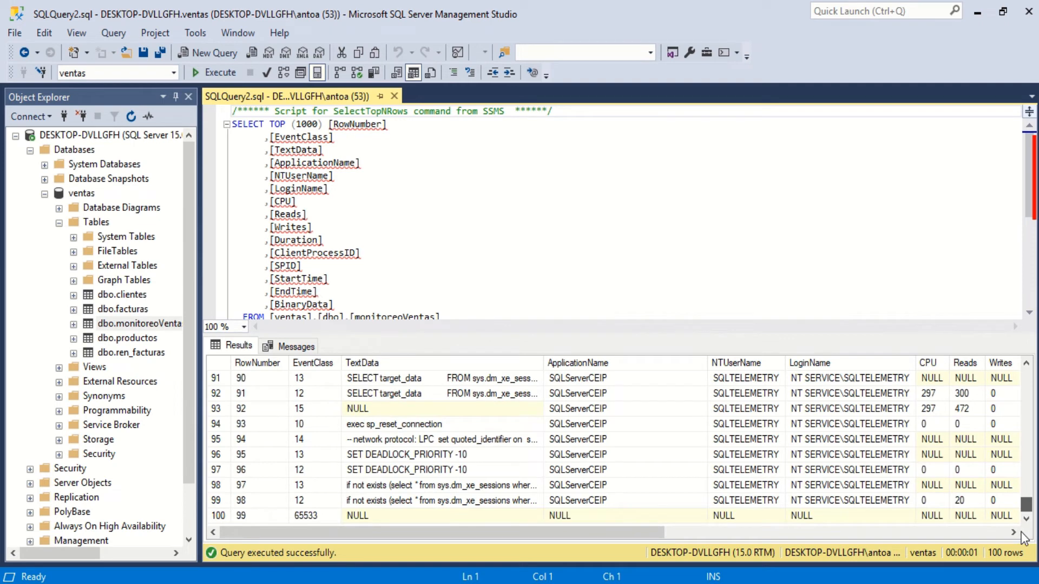
drag(1027, 506, 1026, 372)
click(1017, 379)
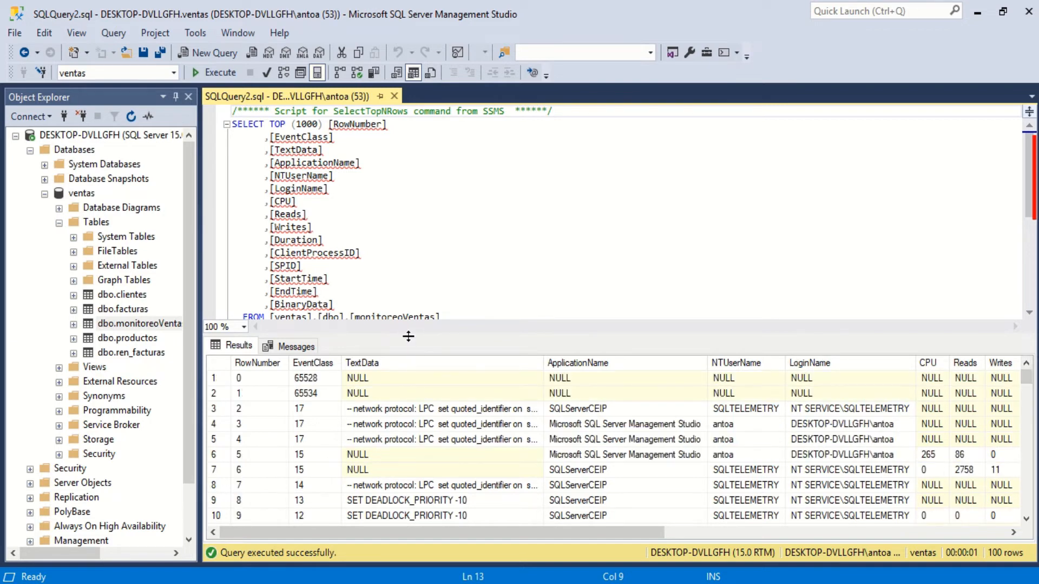
- Enlarge the results grid and examine the row 7 values across the columns from ApplicationName to StartTime
drag(408, 336, 417, 232)
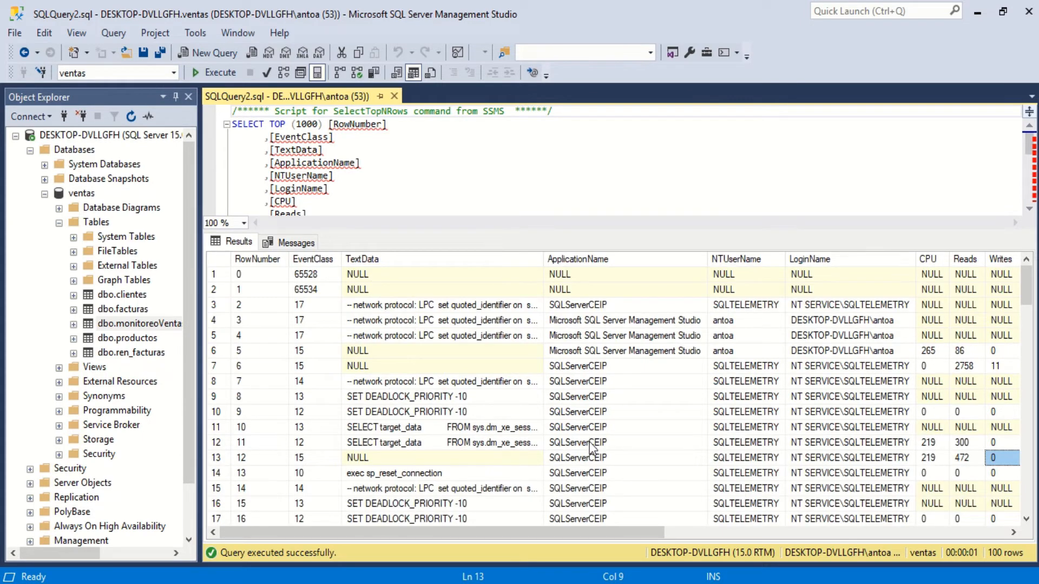
click(609, 372)
key(Right)
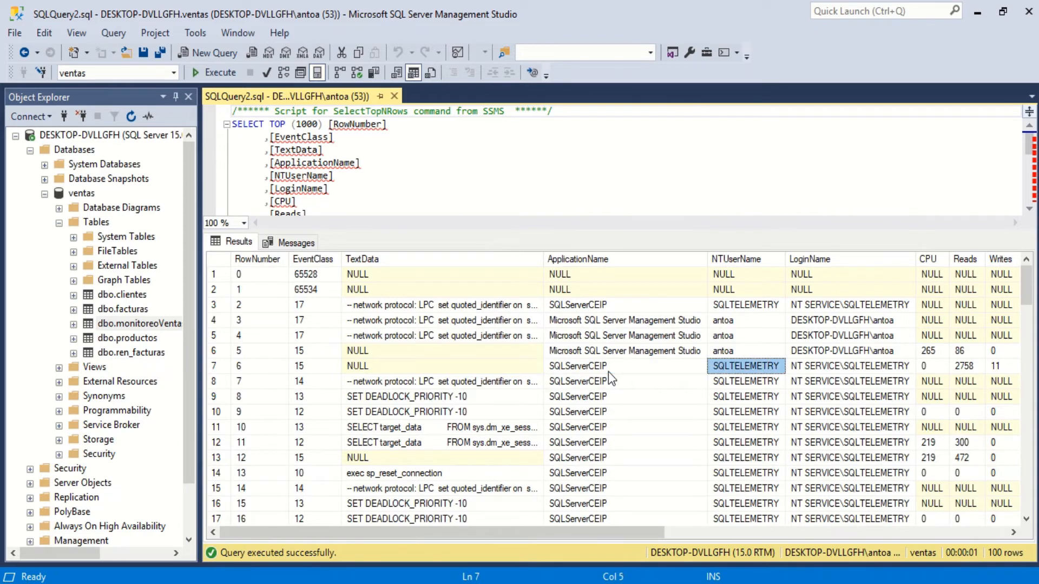
key(Right)
key(Right)
key(Right)
key(Right)
key(Right)
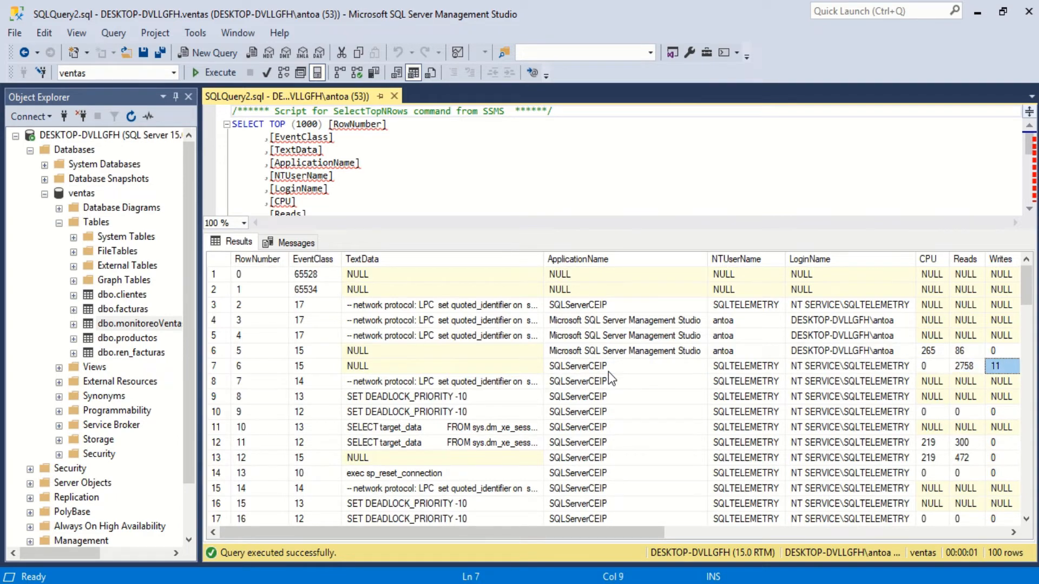
key(Right)
key(Right)
key(Right)
key(Left)
key(Left)
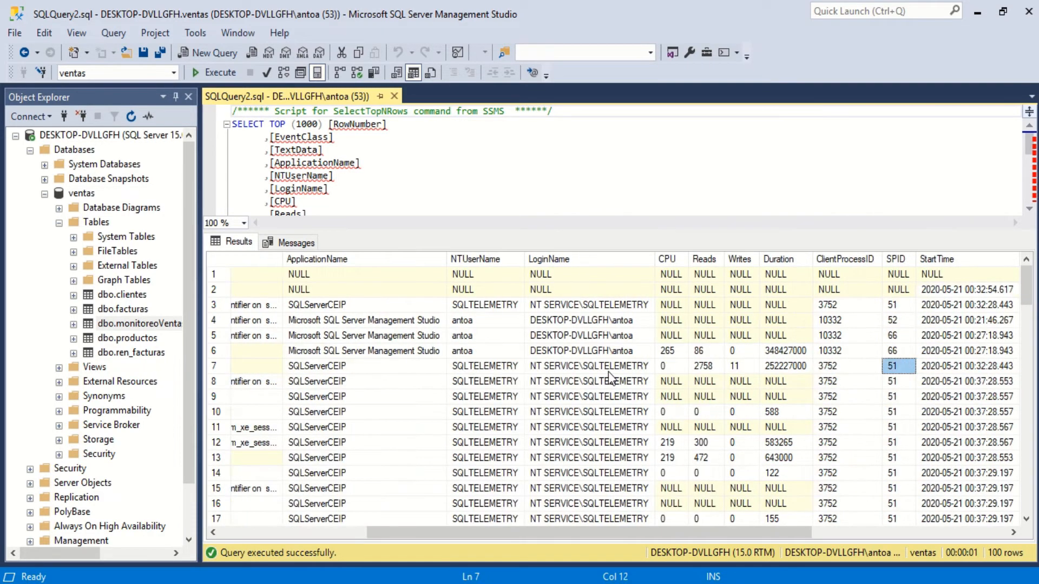
key(Left)
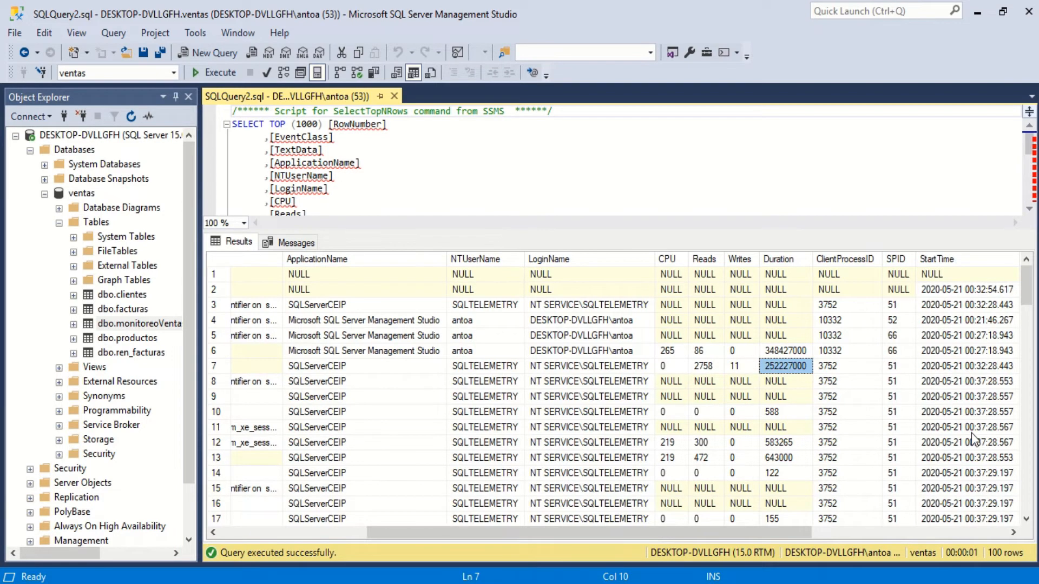
drag(798, 531, 654, 566)
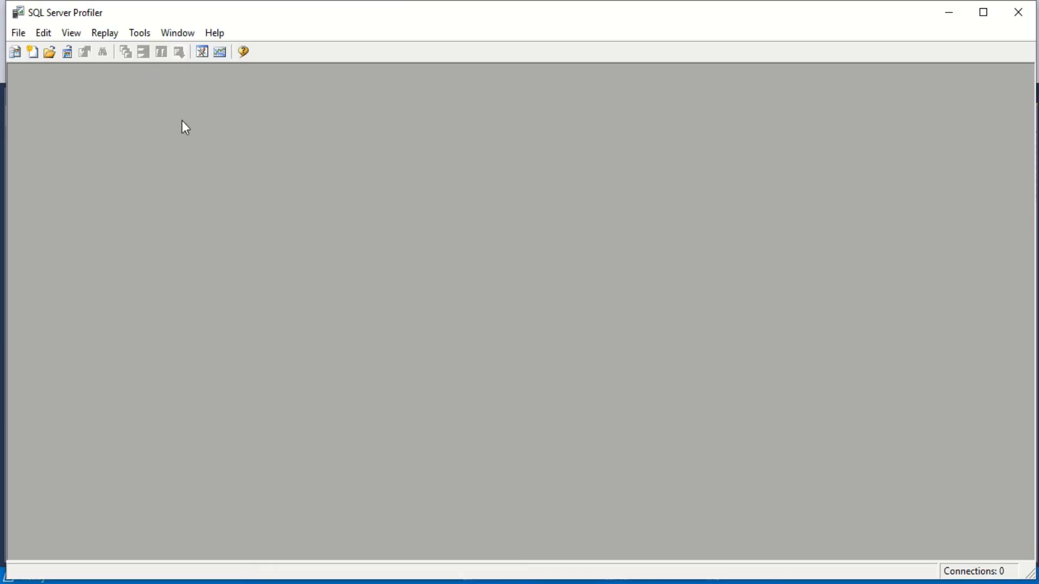
- Switch to SQL Server Profiler, launch Performance Monitor from it and start adding counters to the live performance graph
click(224, 52)
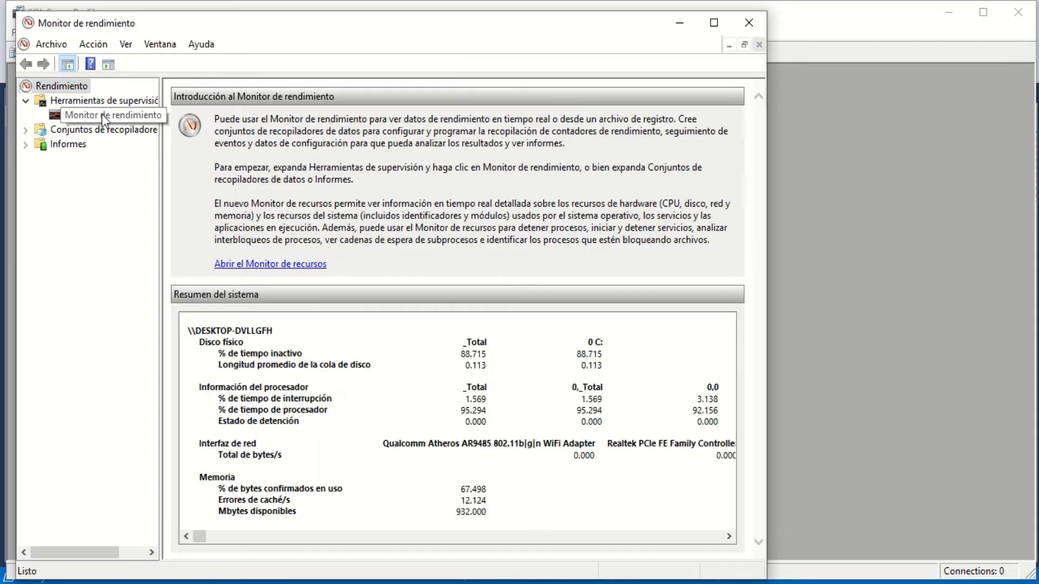
click(103, 115)
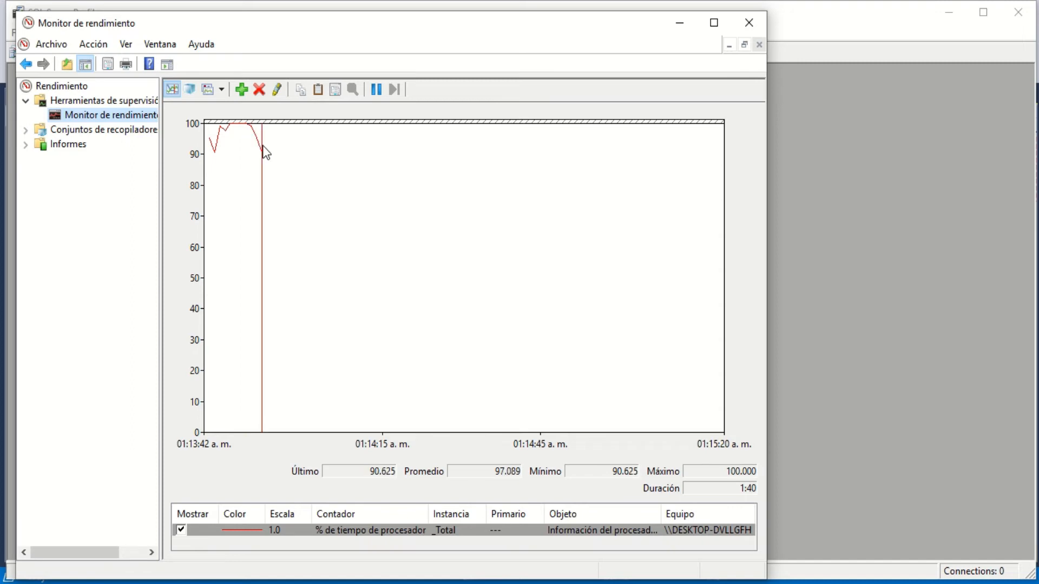
click(245, 95)
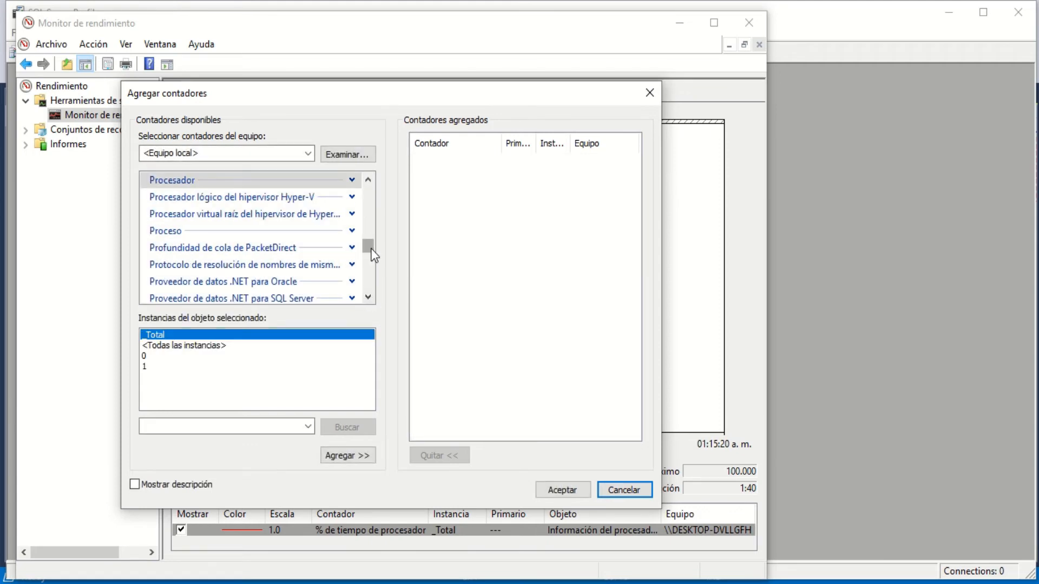
- Expand the Base de datos counter group, look through its counters and collapse the group again
drag(371, 250, 376, 197)
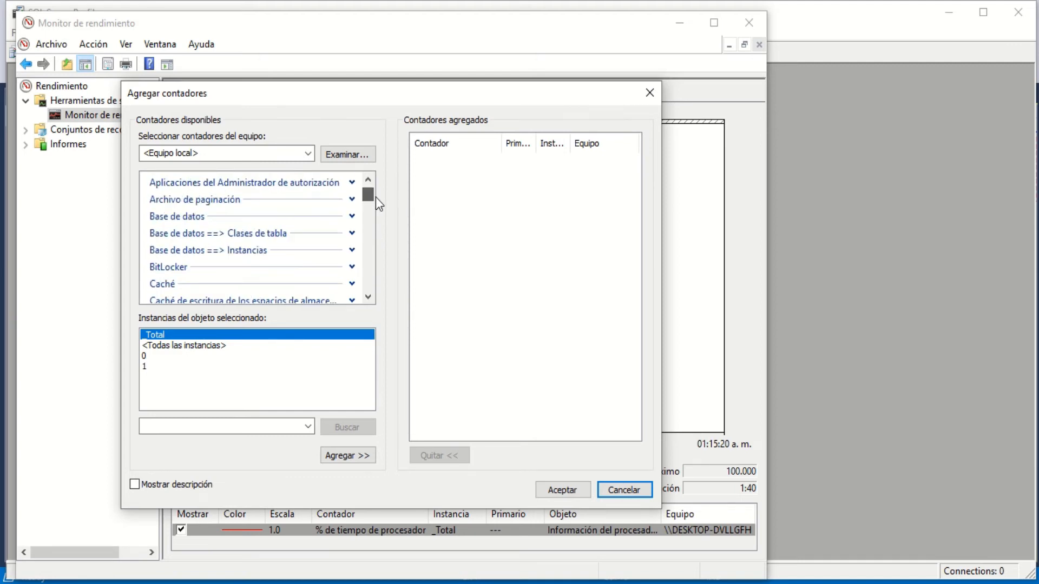
click(351, 216)
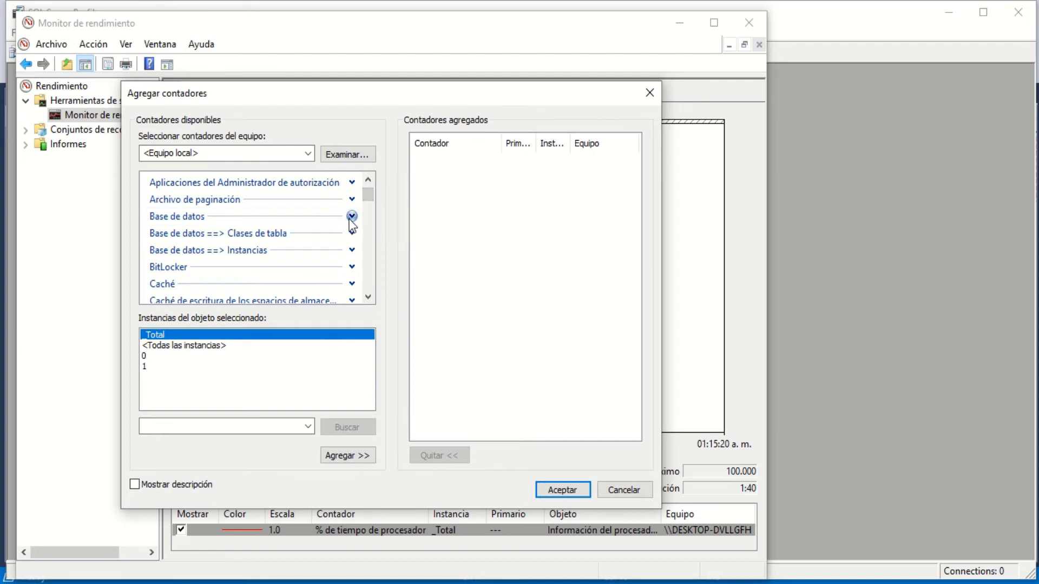
click(368, 297)
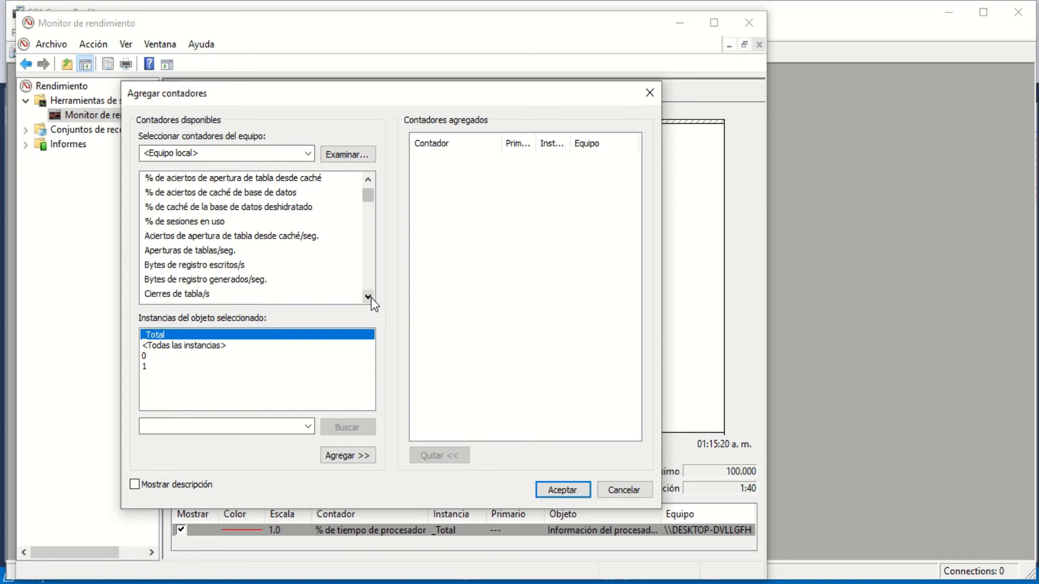
click(371, 297)
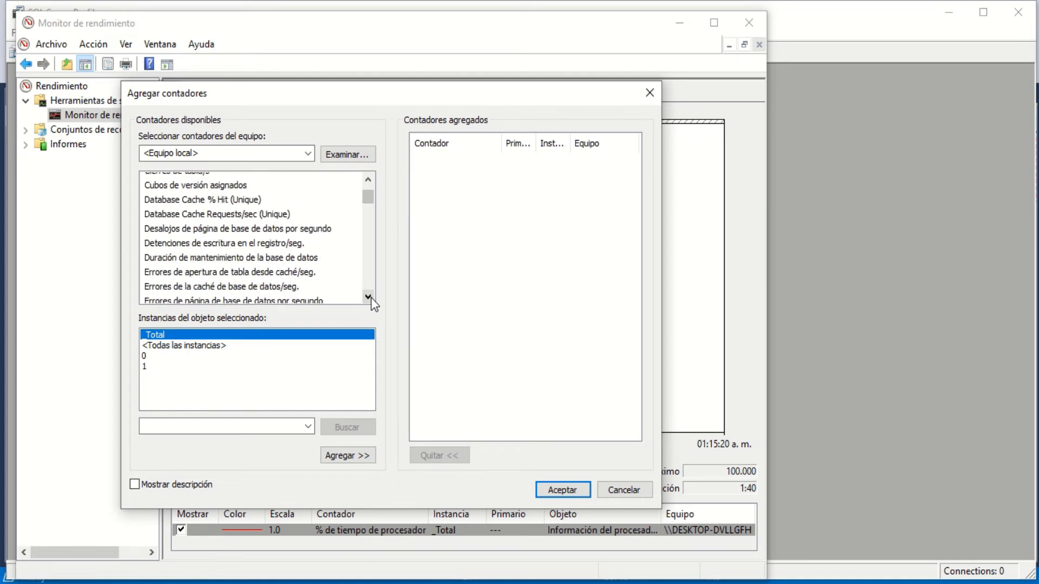
click(368, 297)
click(368, 296)
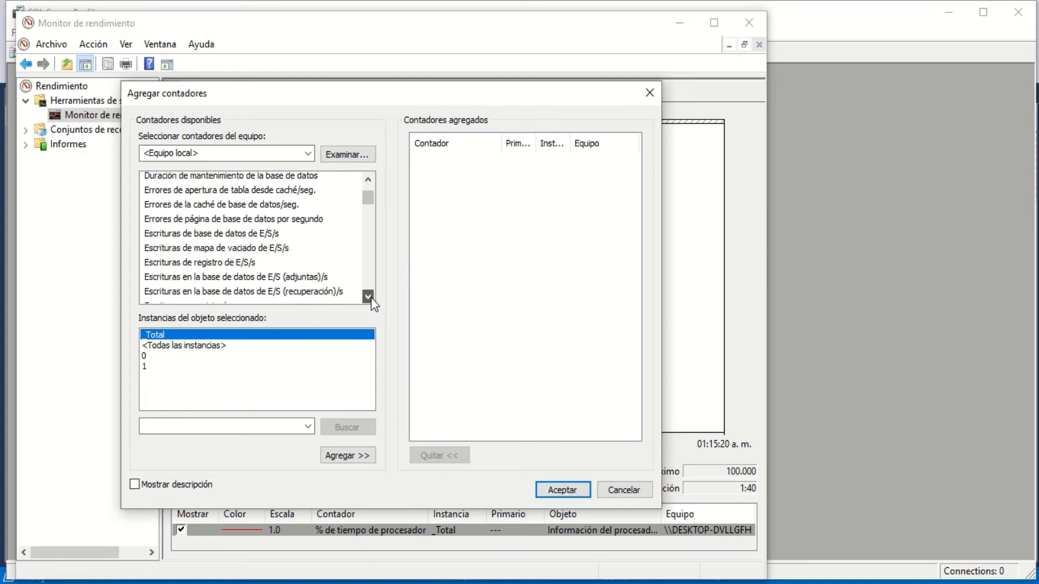
click(368, 297)
drag(372, 203, 372, 198)
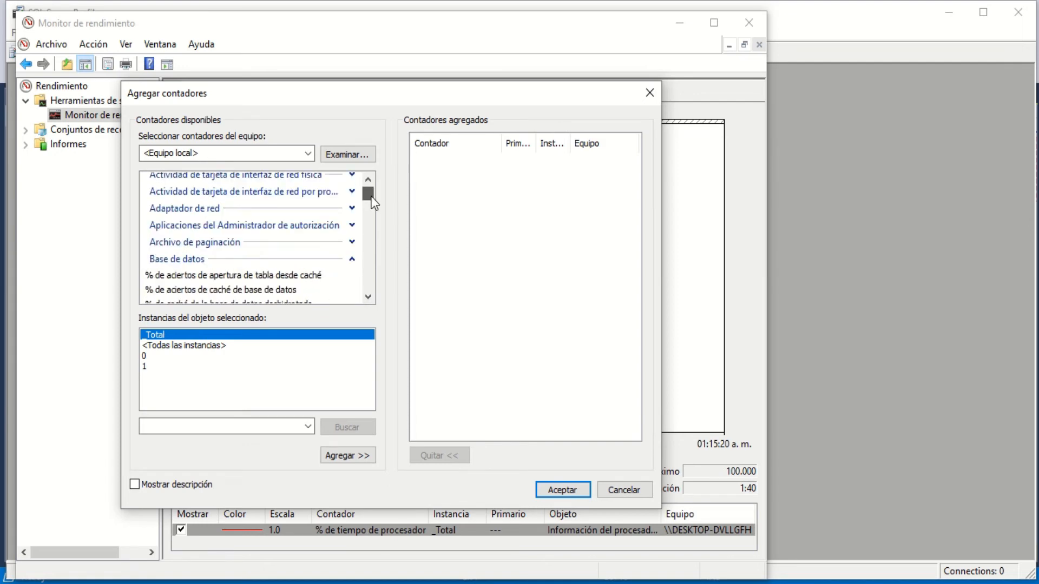
click(352, 259)
mouse_move(415, 4)
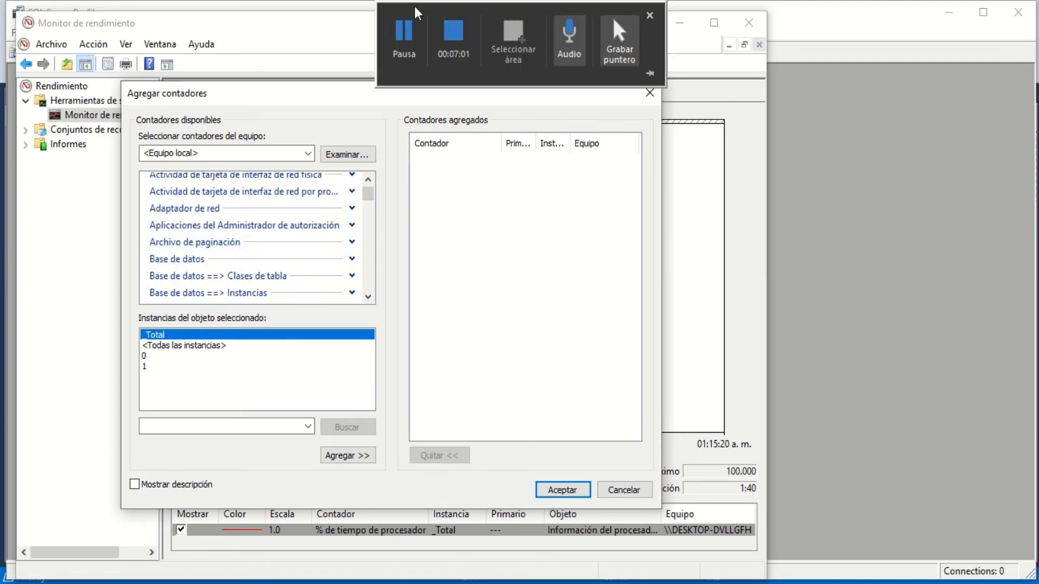
click(398, 39)
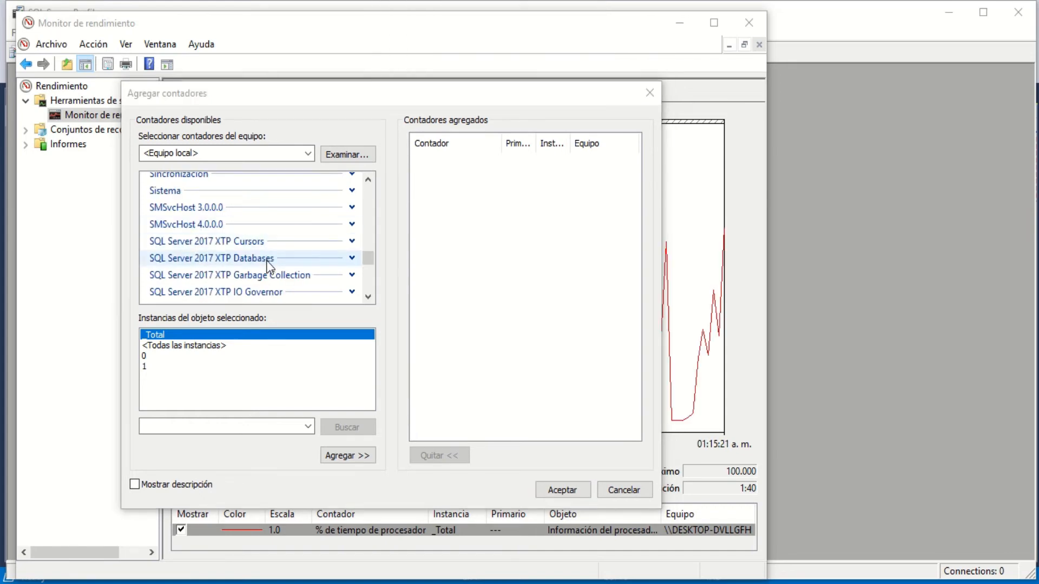
- Expand the SQL Server 2017 XTP Databases counter group and look through all of its counters
click(353, 258)
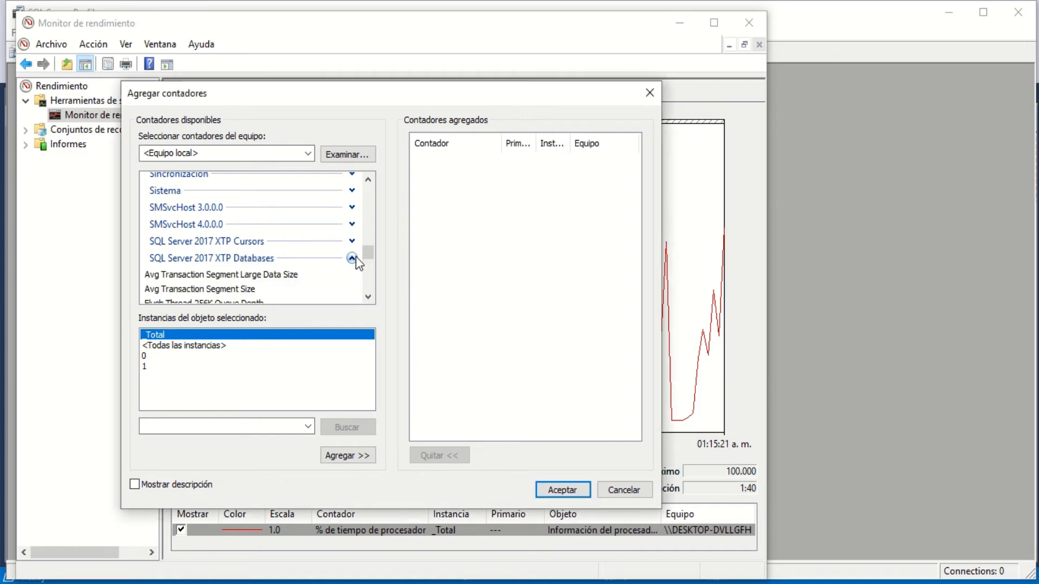
click(369, 297)
click(368, 297)
click(368, 297)
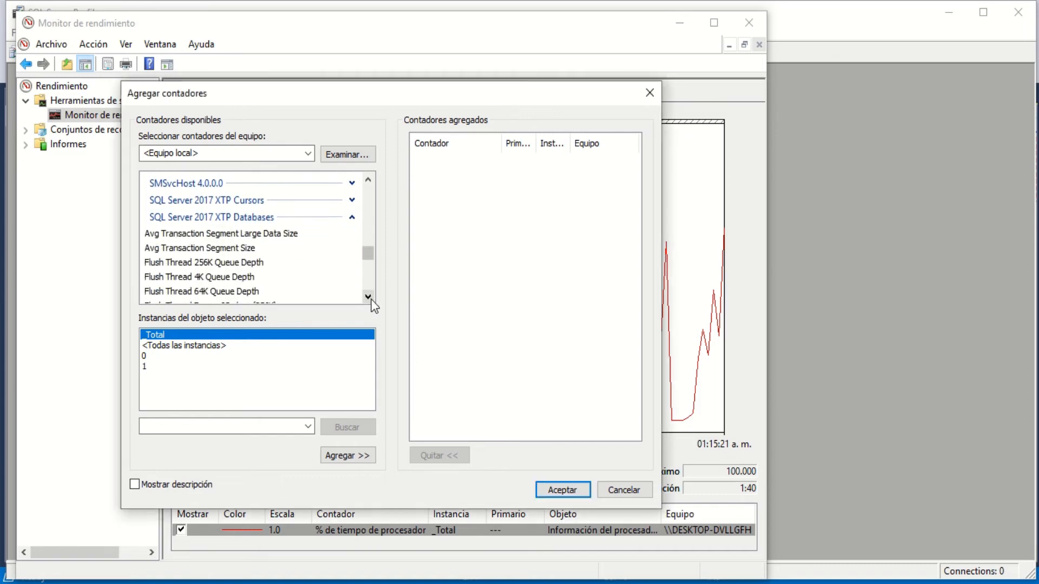
click(368, 297)
click(368, 296)
click(368, 297)
click(368, 297)
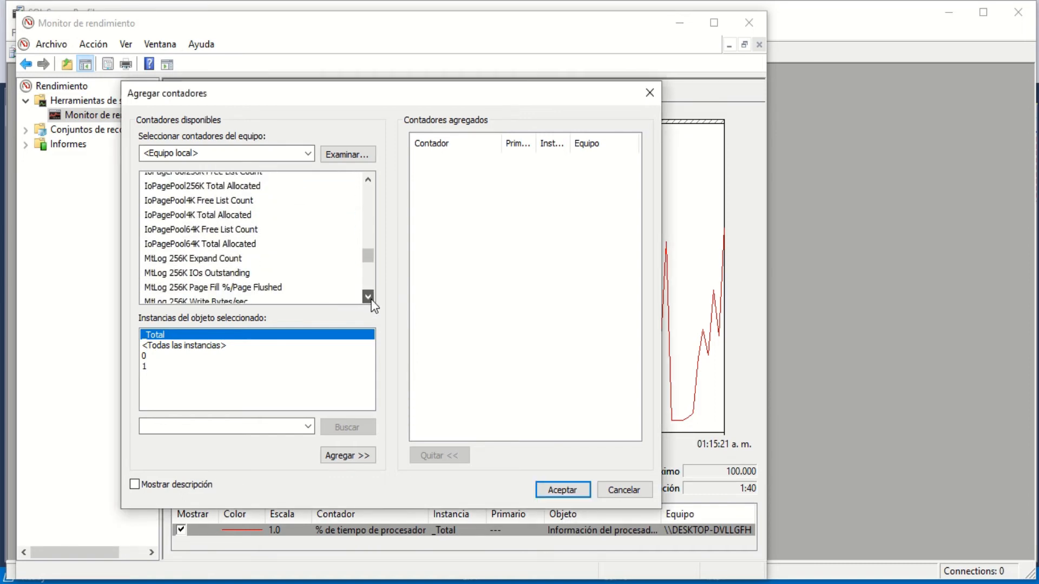
click(368, 297)
click(368, 297)
click(368, 297)
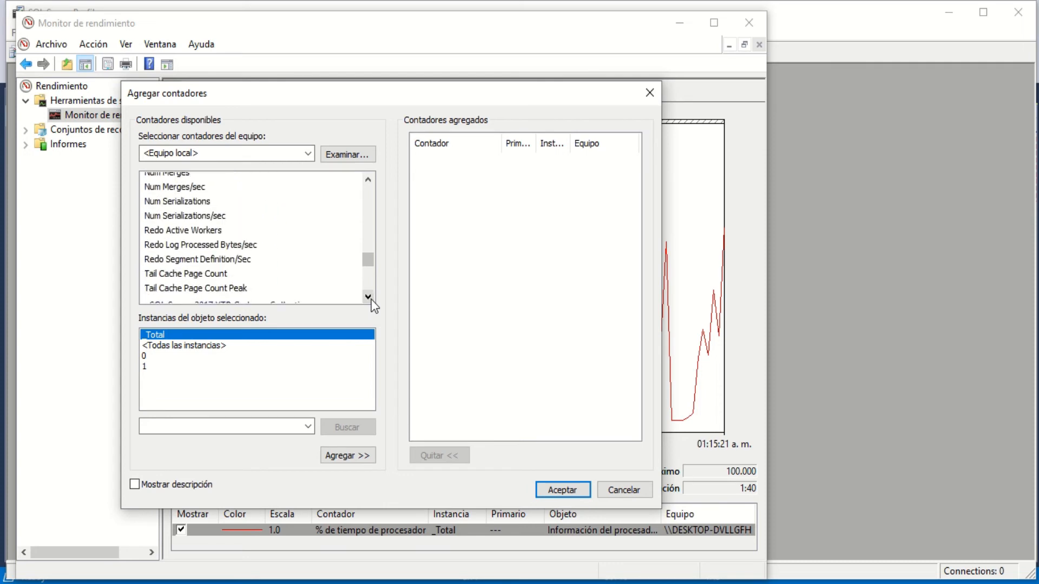
click(371, 299)
click(368, 296)
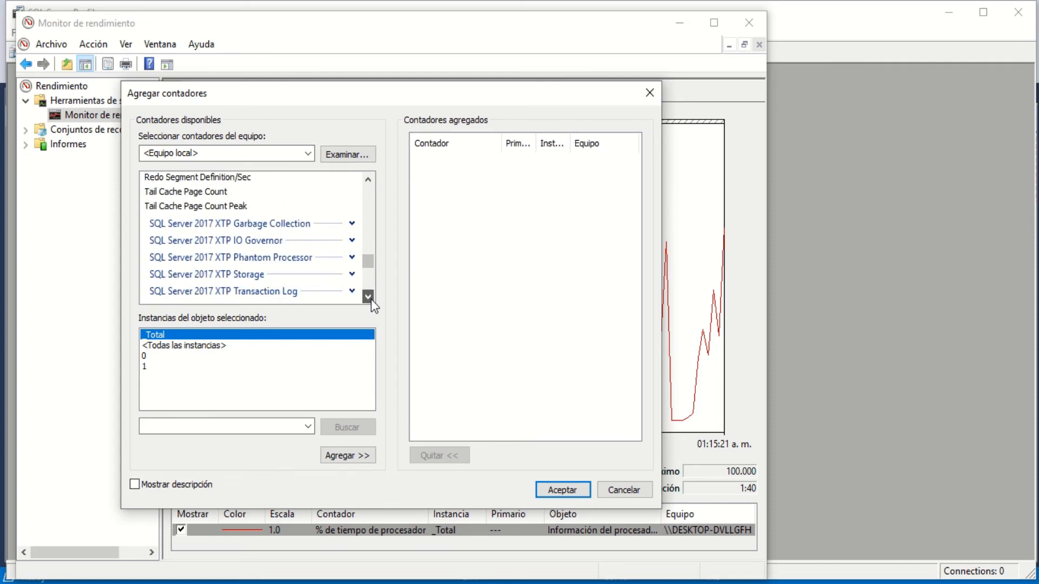
- Browse the available SQLAgent and SQLServer counter groups to find SQLServer:Databases
click(368, 296)
click(368, 296)
click(368, 297)
click(371, 301)
click(371, 301)
click(371, 301)
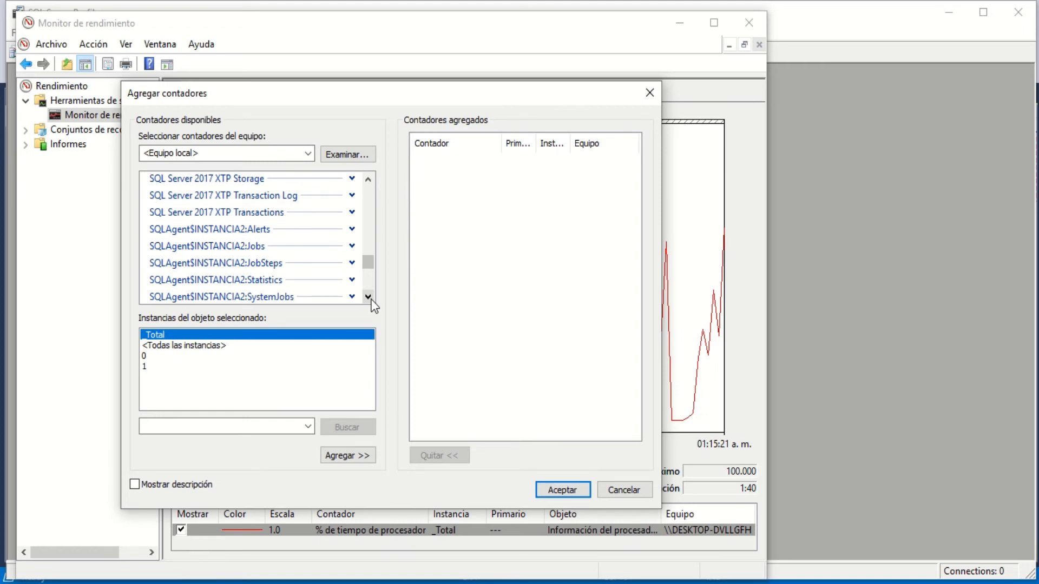
click(368, 297)
click(368, 297)
click(368, 296)
click(368, 296)
click(368, 296)
click(368, 296)
click(368, 297)
click(368, 296)
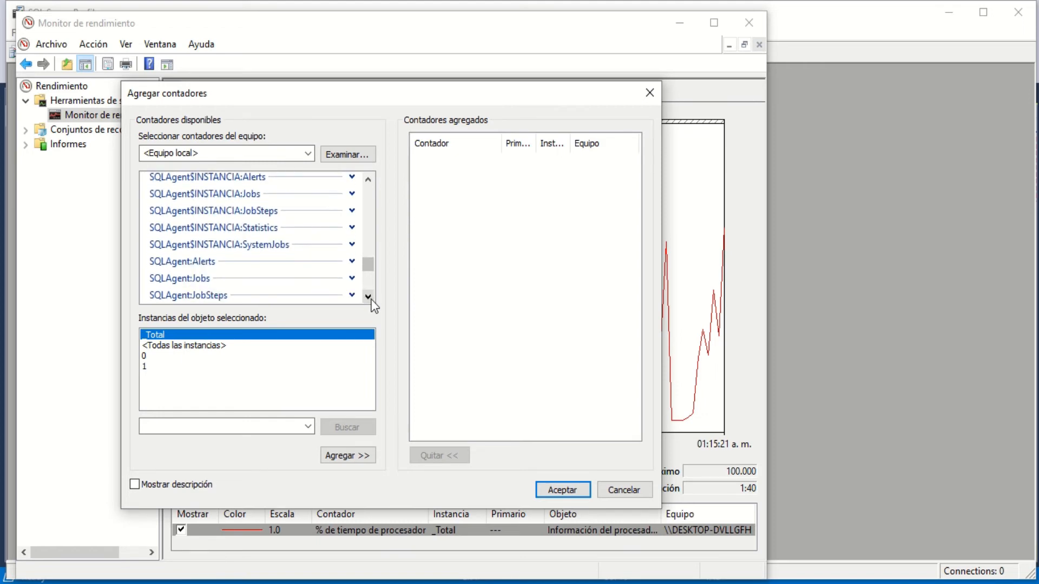
click(371, 301)
click(371, 301)
click(371, 301)
click(371, 301)
click(371, 301)
click(371, 301)
click(371, 301)
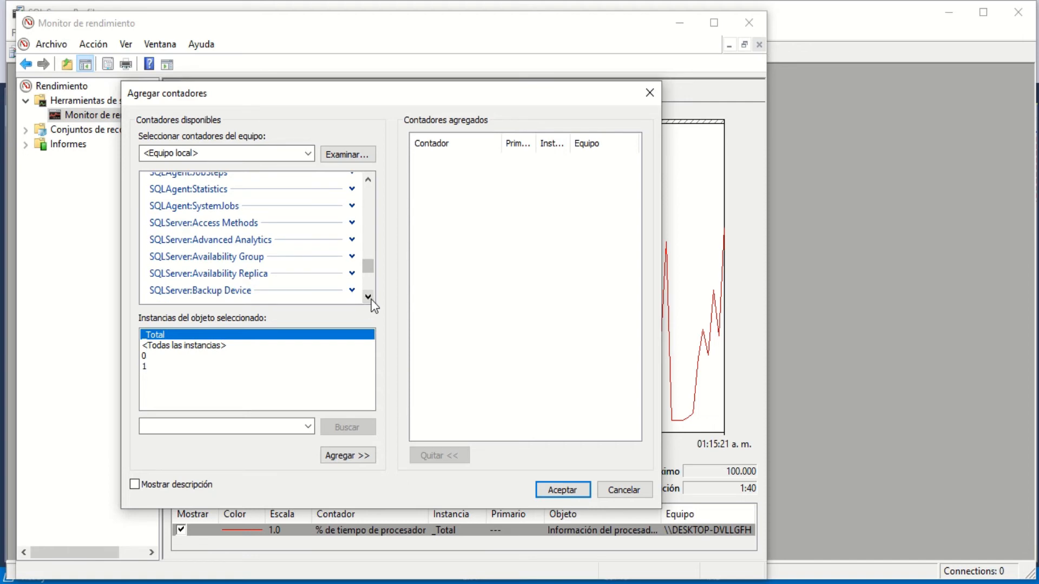
click(372, 302)
click(372, 302)
click(371, 301)
click(372, 301)
click(371, 301)
click(371, 301)
click(372, 301)
click(371, 301)
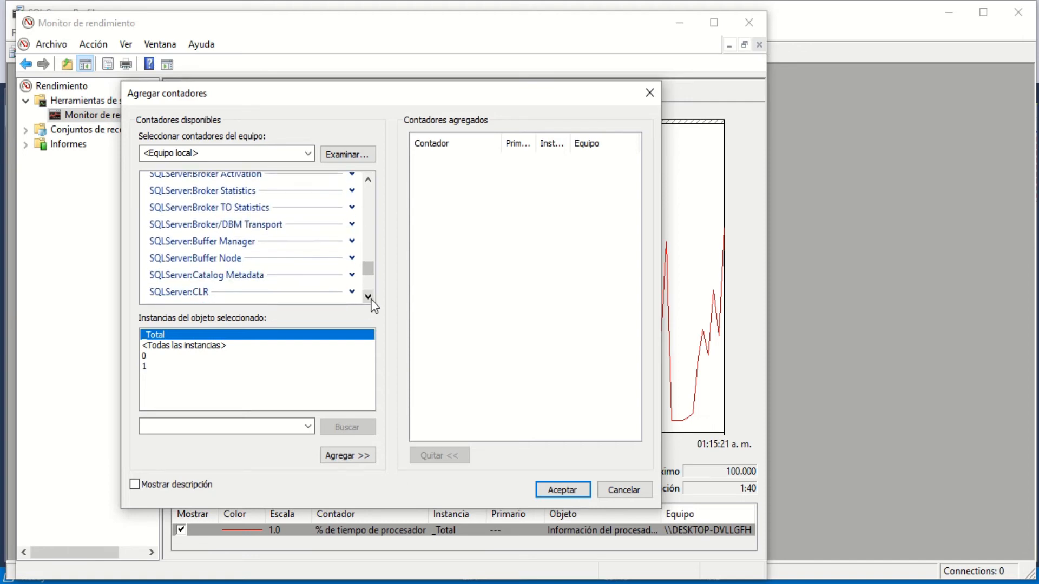
click(368, 296)
click(368, 296)
click(368, 297)
click(368, 296)
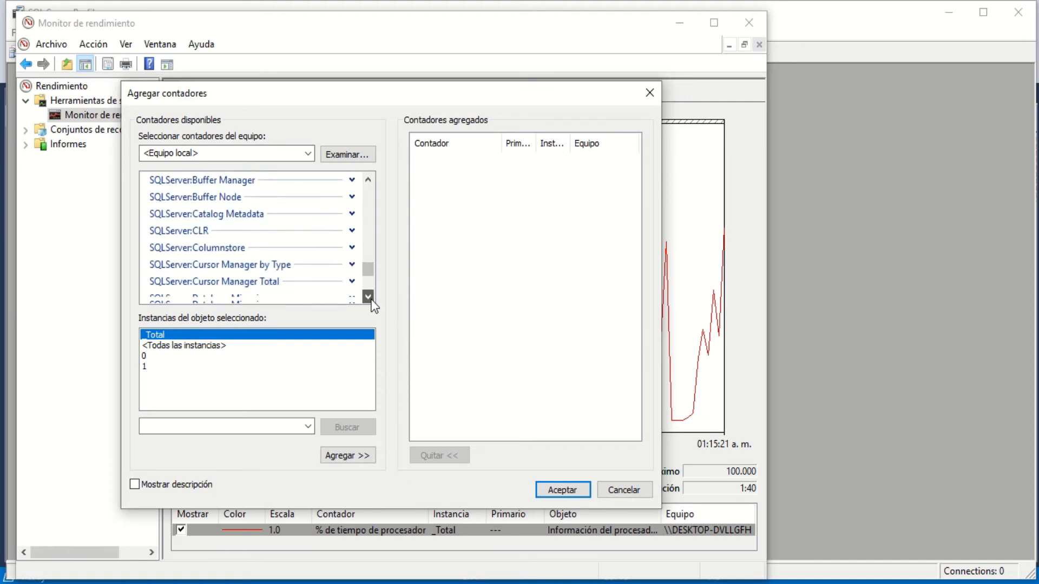
click(368, 296)
click(368, 296)
click(368, 296)
click(368, 296)
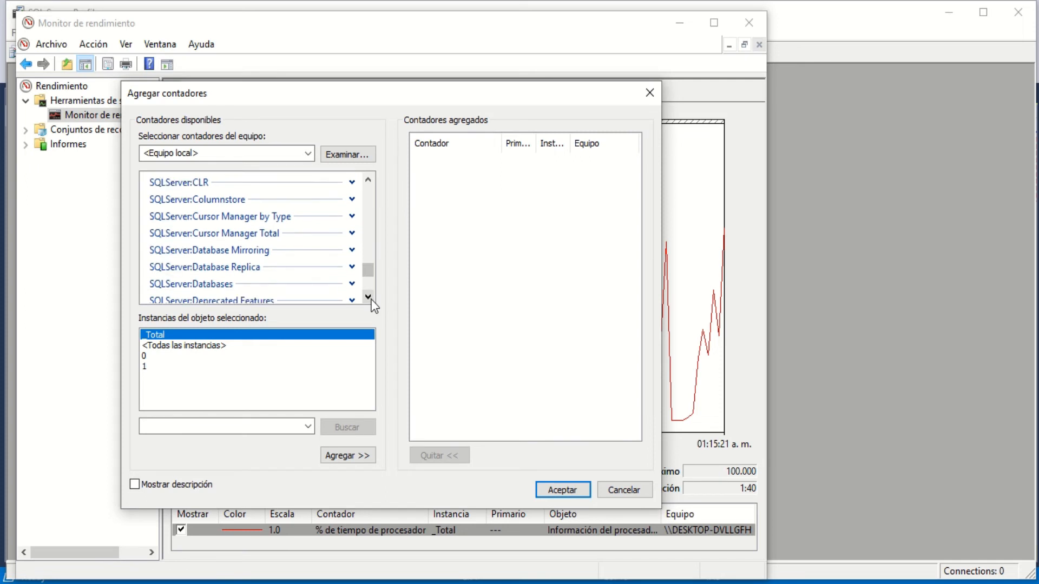
- Expand the SQLServer:Databases counter group and look through all of its counters
click(351, 284)
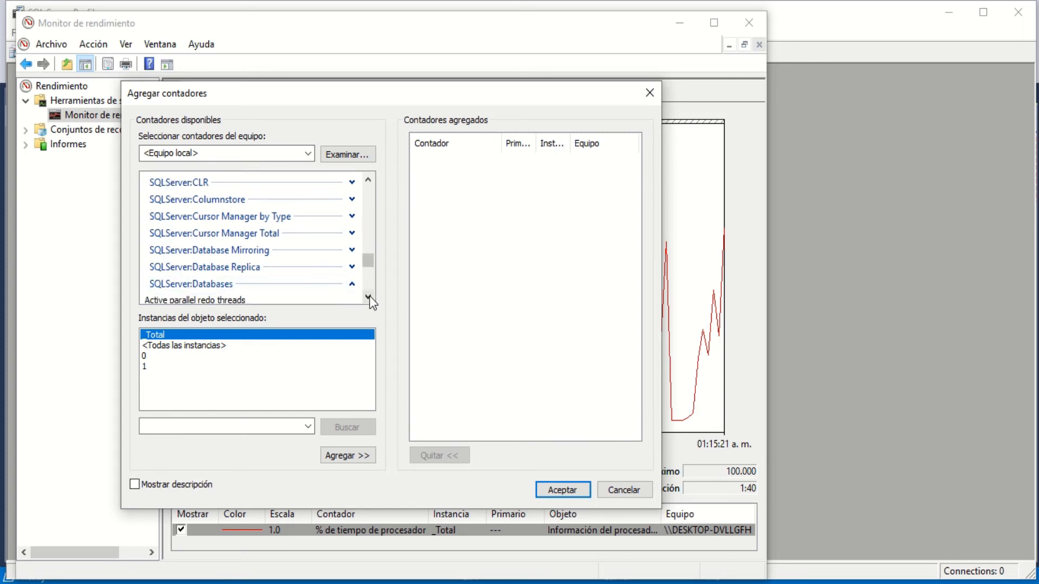
click(367, 296)
click(368, 297)
click(368, 296)
click(368, 296)
click(368, 296)
click(368, 296)
click(368, 296)
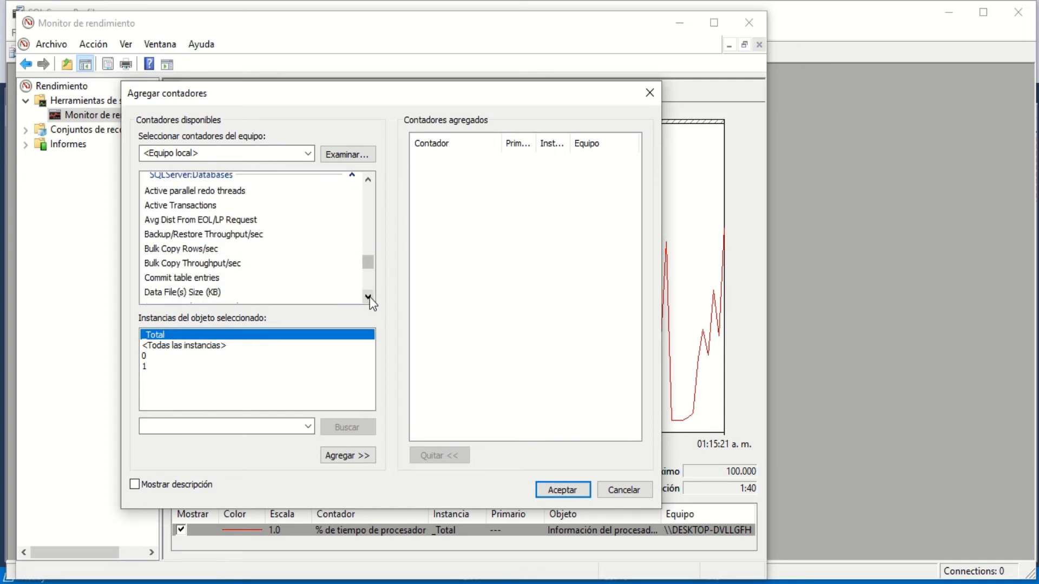
click(368, 297)
click(368, 297)
click(368, 297)
click(368, 297)
click(368, 296)
click(368, 297)
click(367, 297)
click(367, 297)
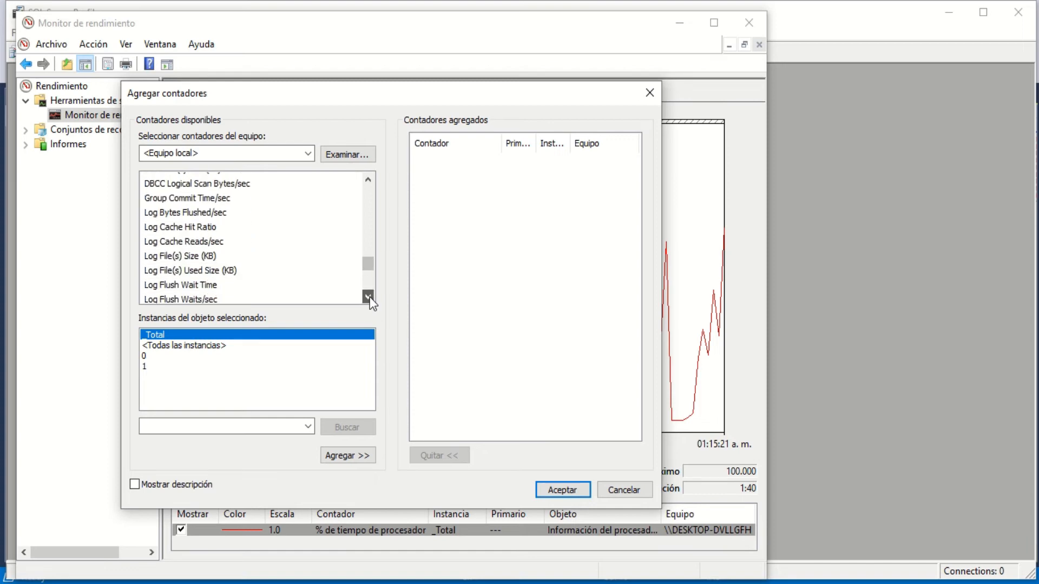
click(368, 297)
click(368, 296)
click(368, 296)
click(368, 296)
click(367, 297)
click(368, 297)
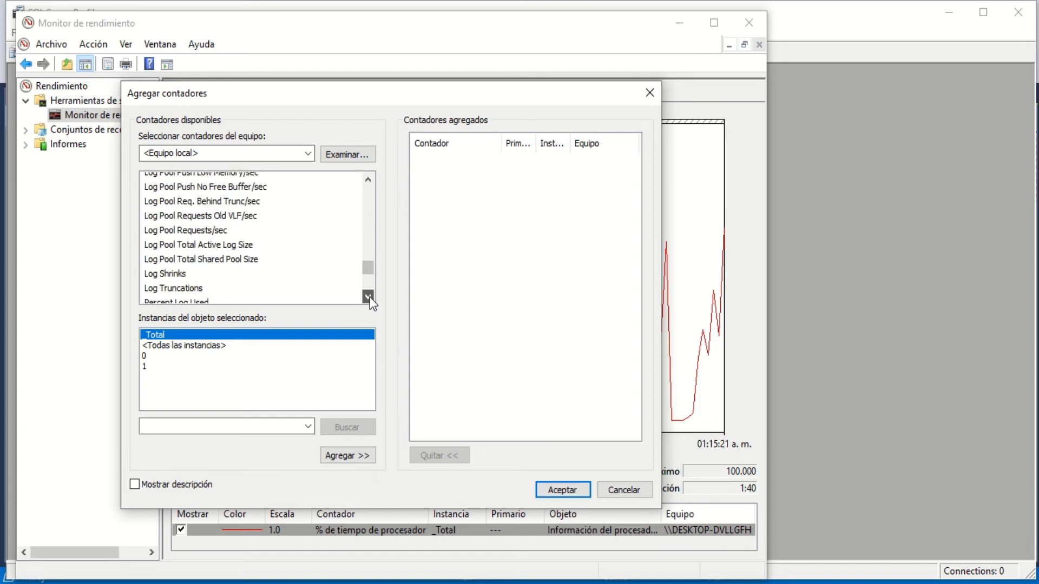
click(368, 297)
click(368, 296)
click(368, 296)
click(368, 296)
- Browse the remaining counter groups after SQLServer:Databases through to the end of the available counters list
click(368, 297)
click(368, 297)
click(368, 297)
click(368, 296)
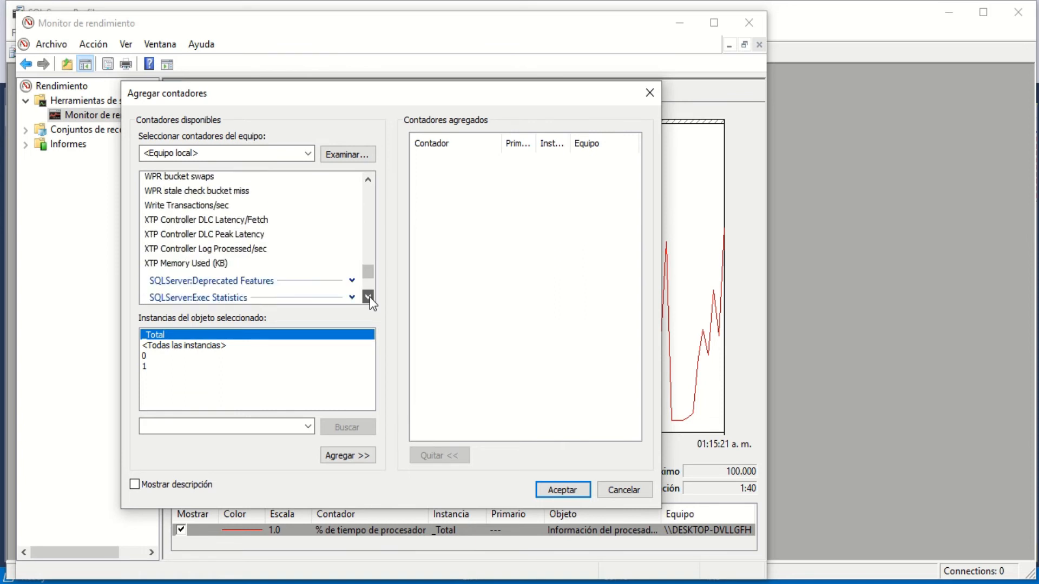
click(368, 297)
click(368, 297)
click(367, 297)
click(368, 297)
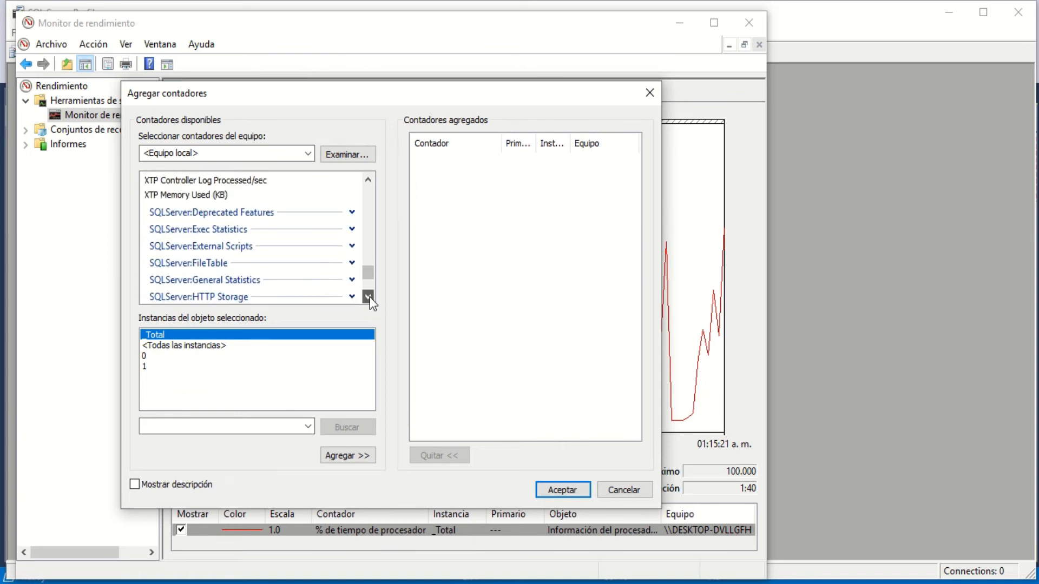
click(368, 297)
click(368, 296)
click(368, 296)
click(368, 297)
click(368, 297)
click(368, 297)
click(368, 296)
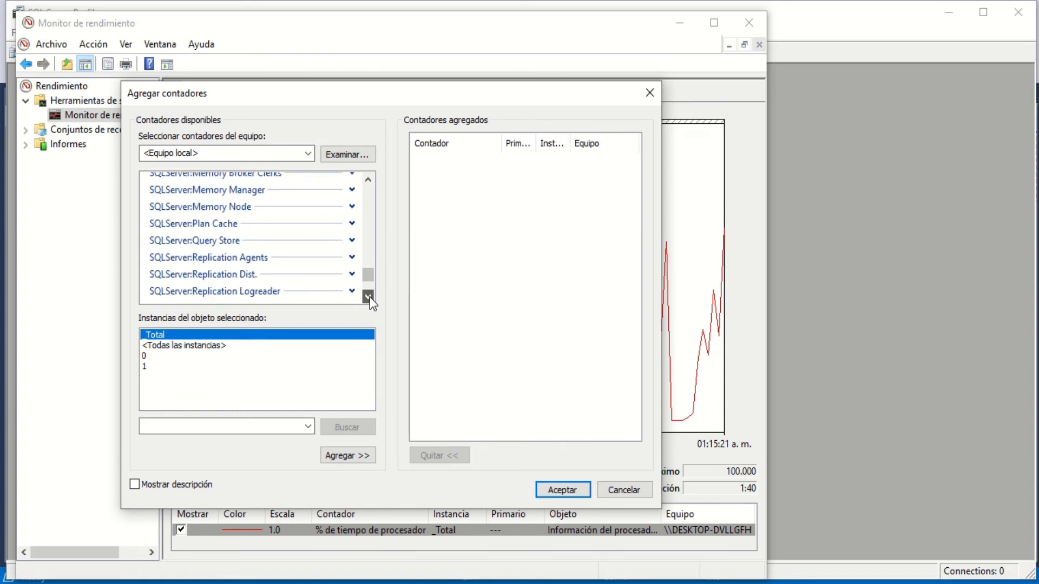
click(368, 297)
click(367, 296)
click(368, 297)
click(368, 297)
click(368, 297)
click(368, 296)
click(368, 296)
click(368, 296)
click(368, 297)
click(368, 297)
click(368, 297)
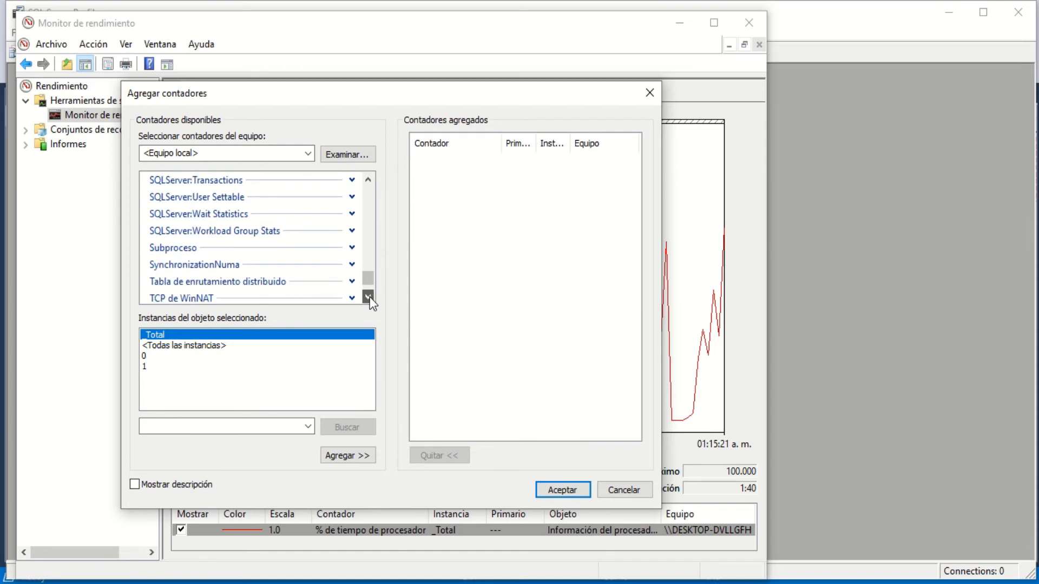
click(368, 296)
click(367, 297)
click(368, 297)
click(368, 296)
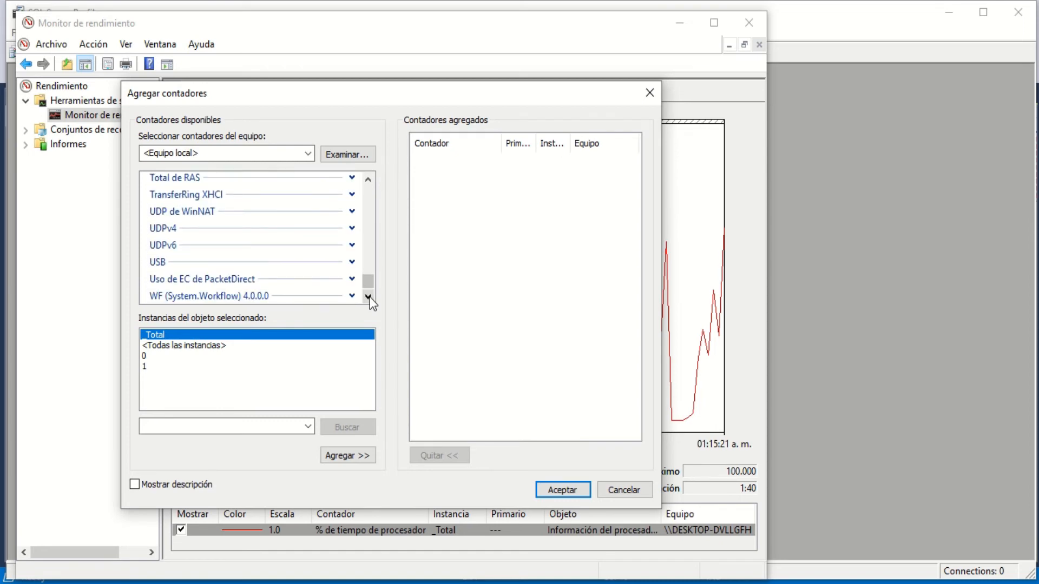
click(368, 296)
click(368, 297)
click(368, 297)
click(368, 296)
click(368, 297)
click(368, 296)
click(368, 297)
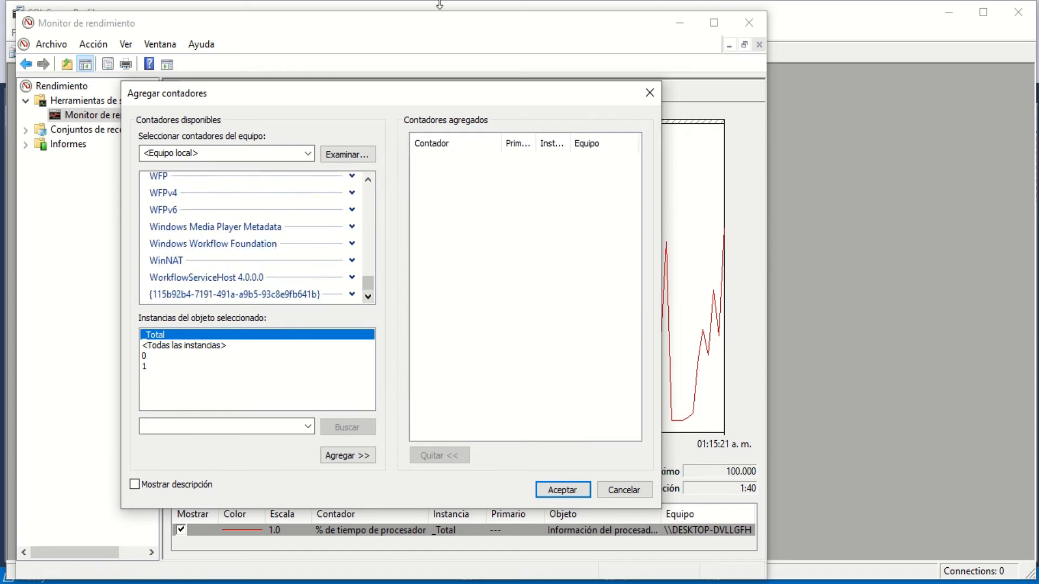
- Try to put the SQLServer:Databases counters for the ventas instance on the performance graph
mouse_move(445, 14)
click(410, 51)
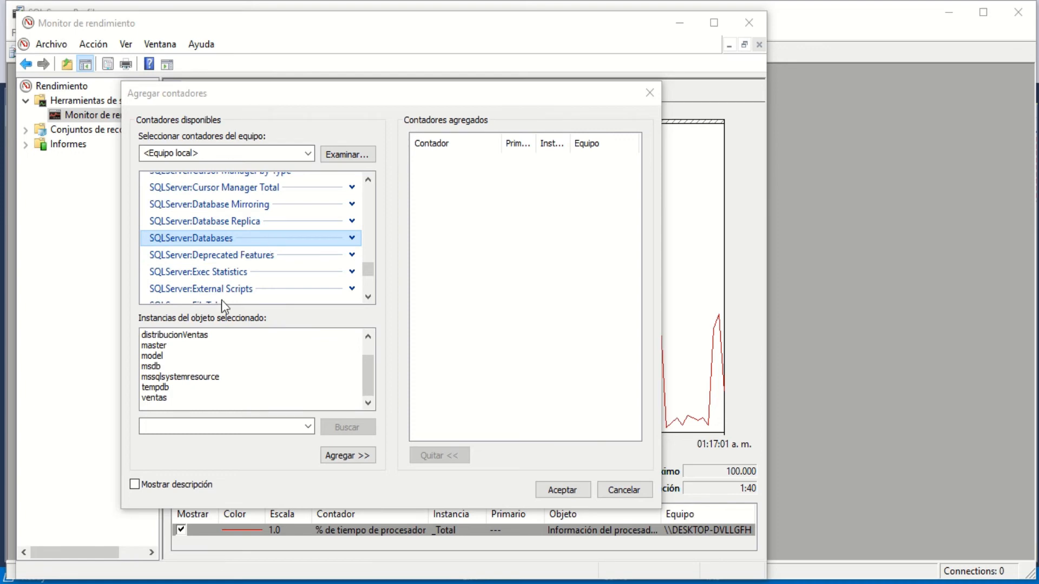
click(159, 401)
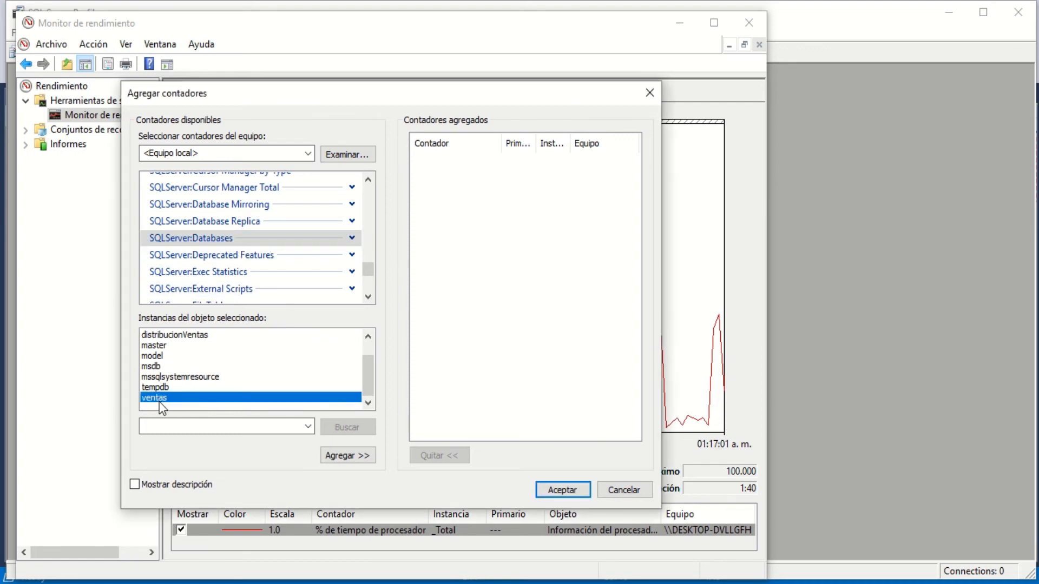
click(562, 490)
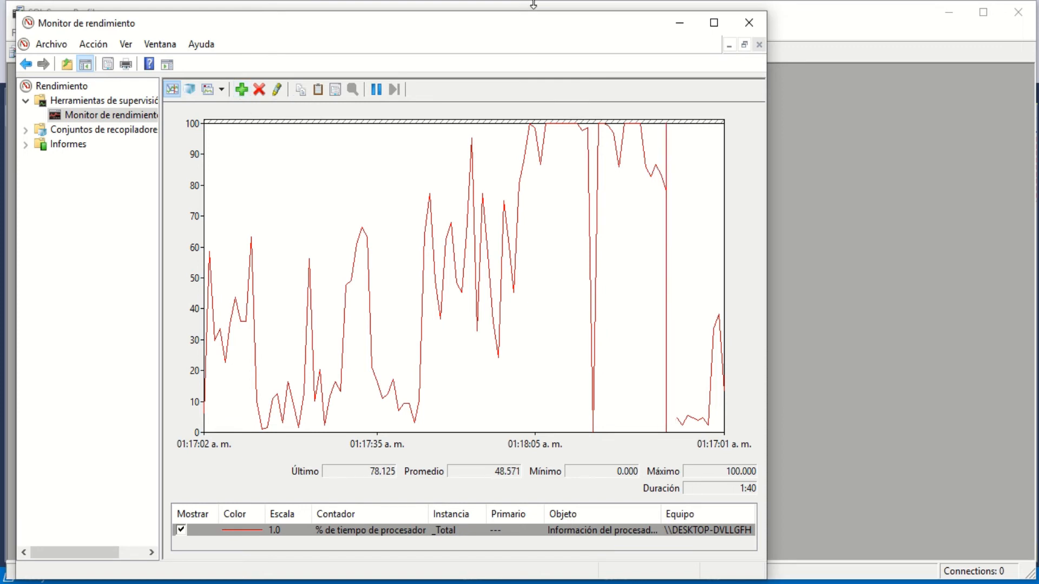
- Add all SQLServer:Databases counters for the ventas instance to the live performance graph
mouse_move(445, 24)
click(396, 39)
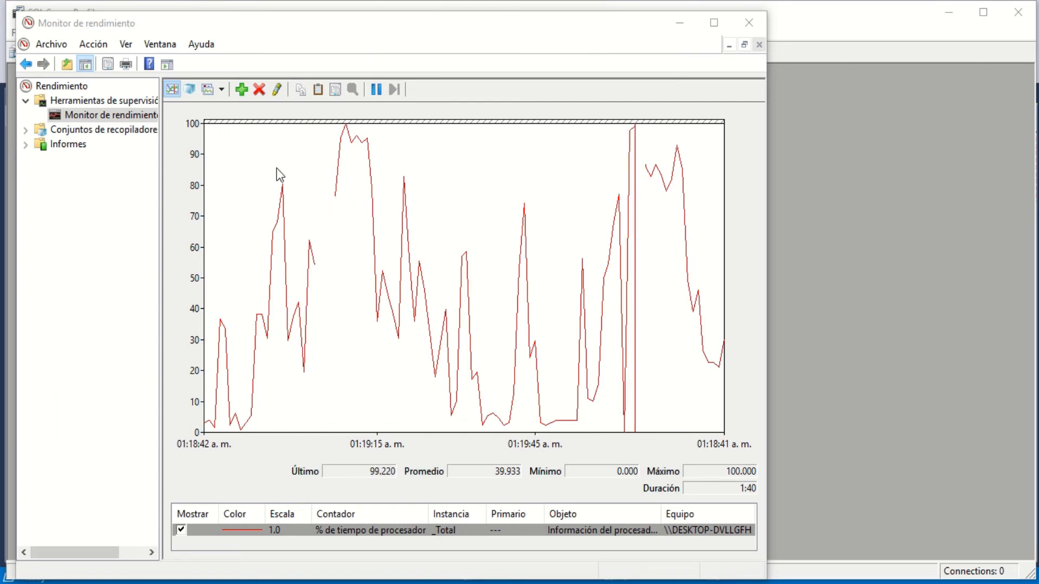
click(242, 98)
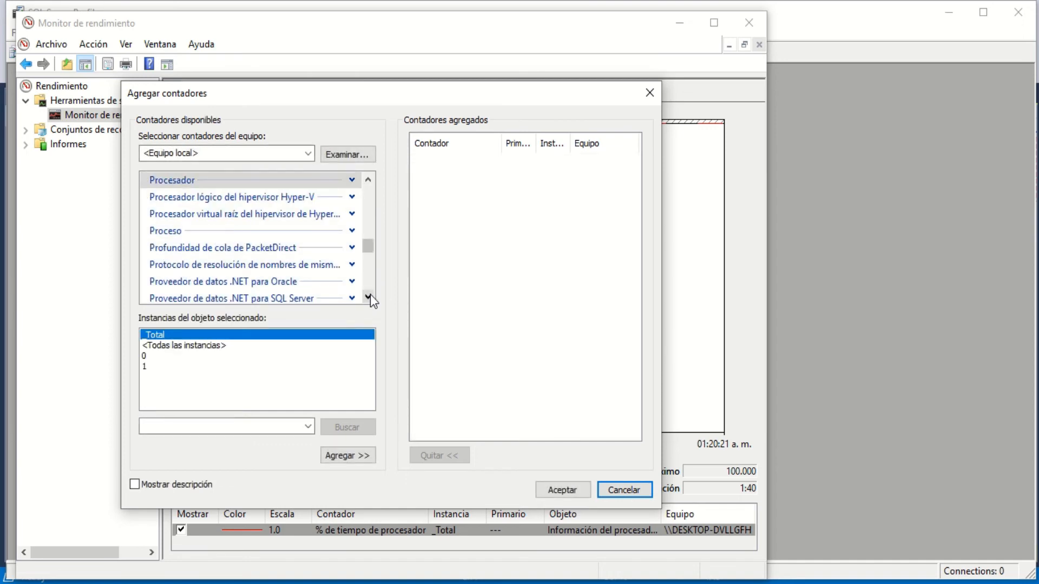
click(369, 296)
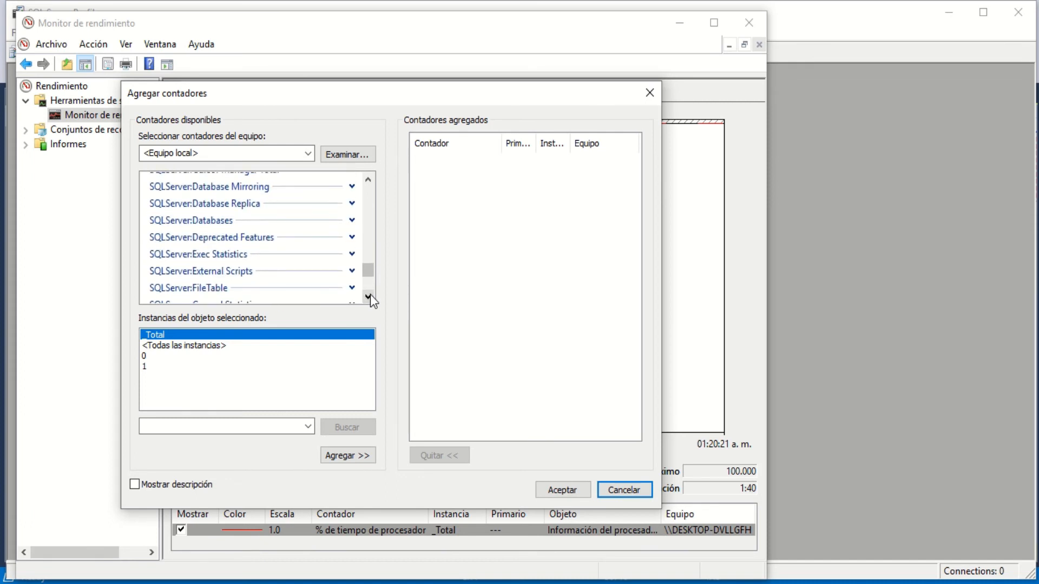
click(215, 222)
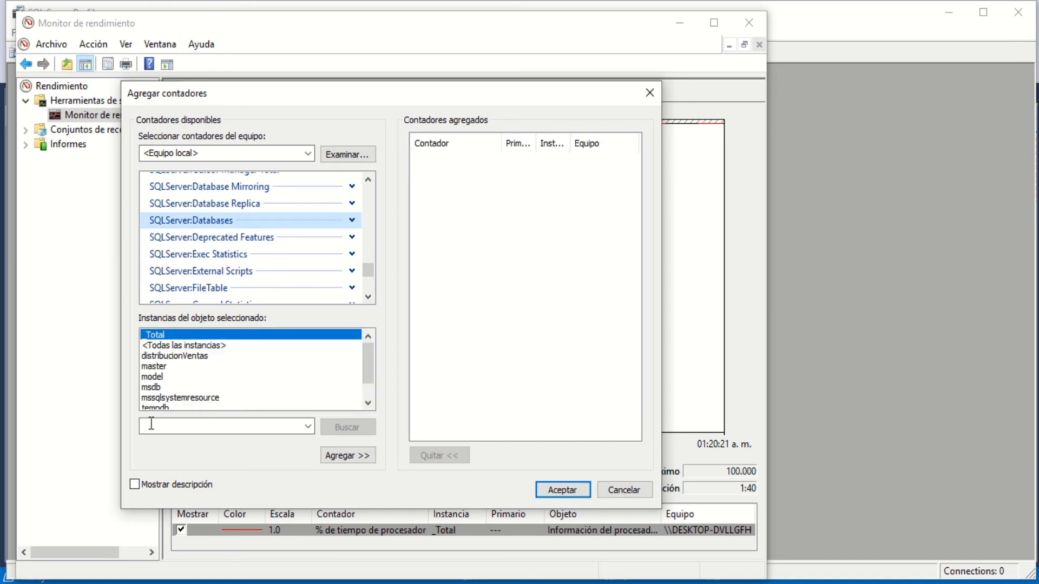
drag(366, 378, 366, 411)
click(173, 399)
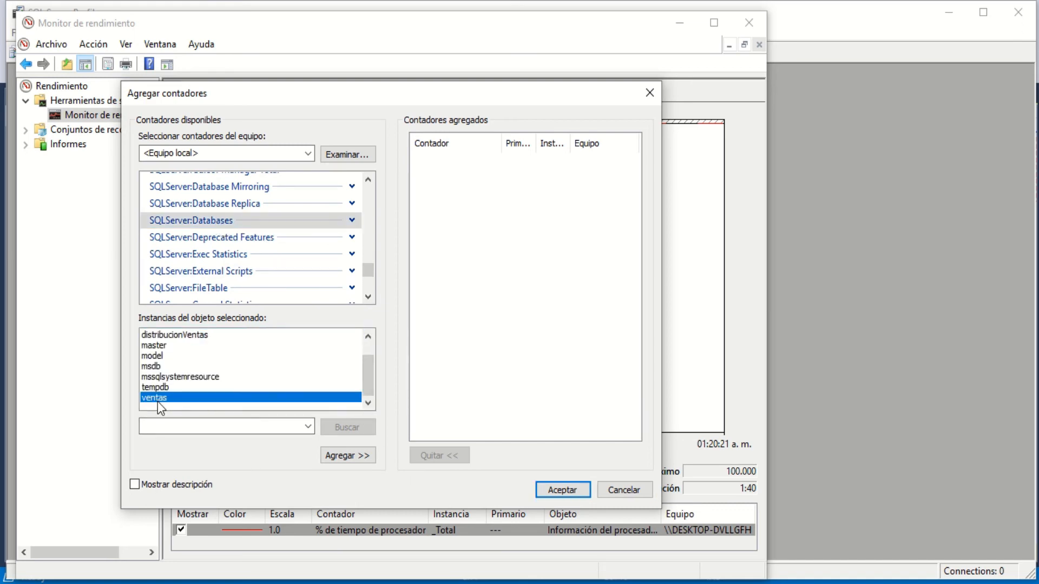
click(359, 457)
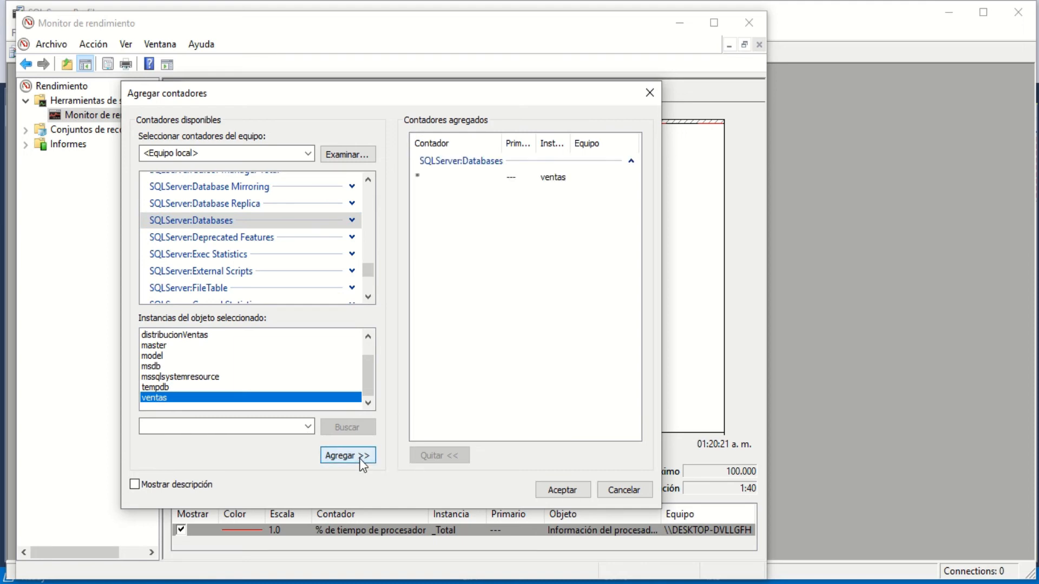
click(560, 491)
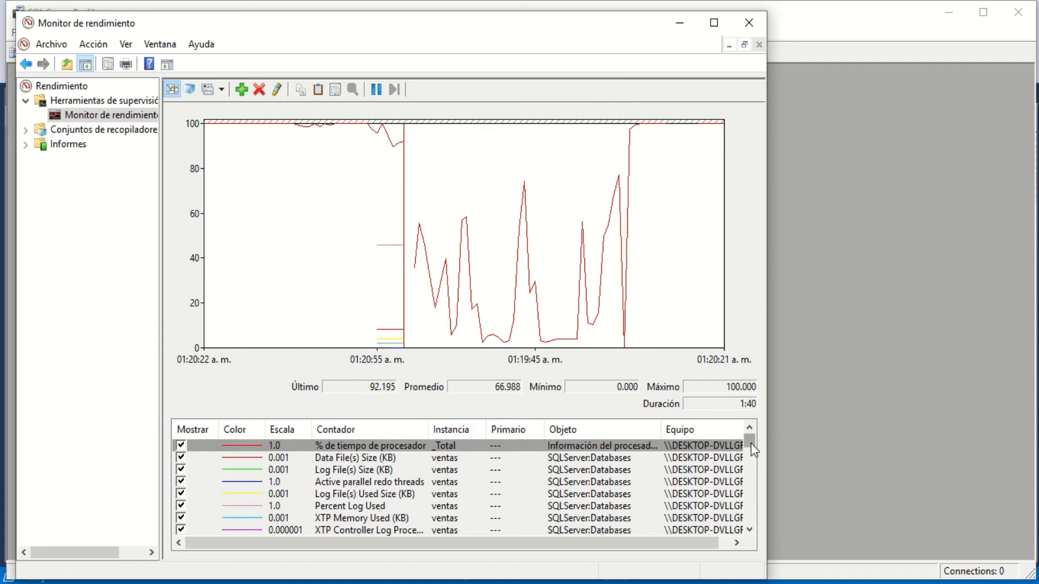
- Look through the ventas database counters listed in the performance graph's legend
mouse_move(752, 444)
mouse_down()
mouse_move(752, 454)
mouse_move(750, 440)
mouse_up()
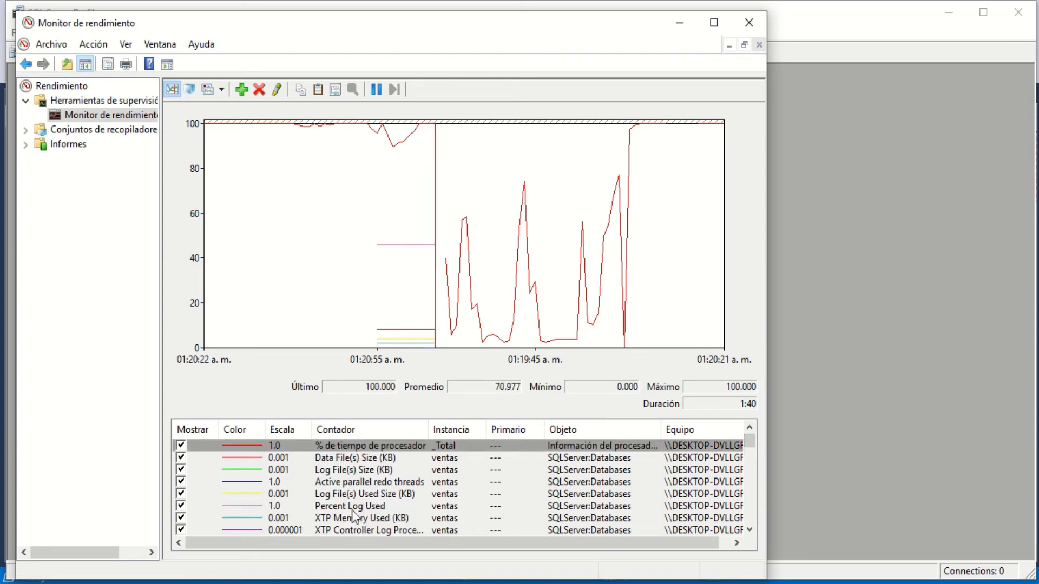
click(751, 530)
click(750, 530)
click(750, 530)
click(750, 530)
click(751, 529)
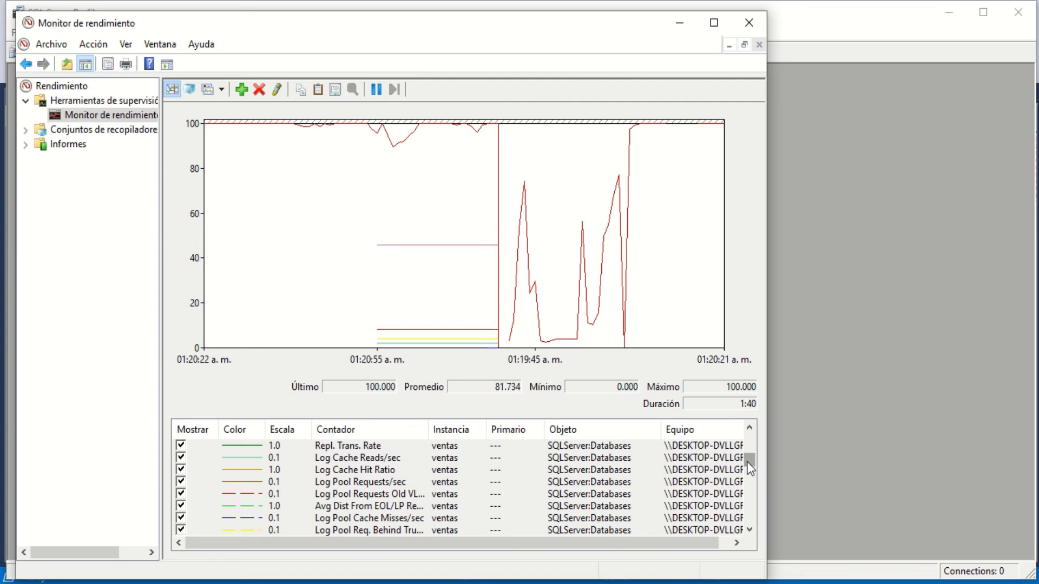
drag(749, 465, 748, 443)
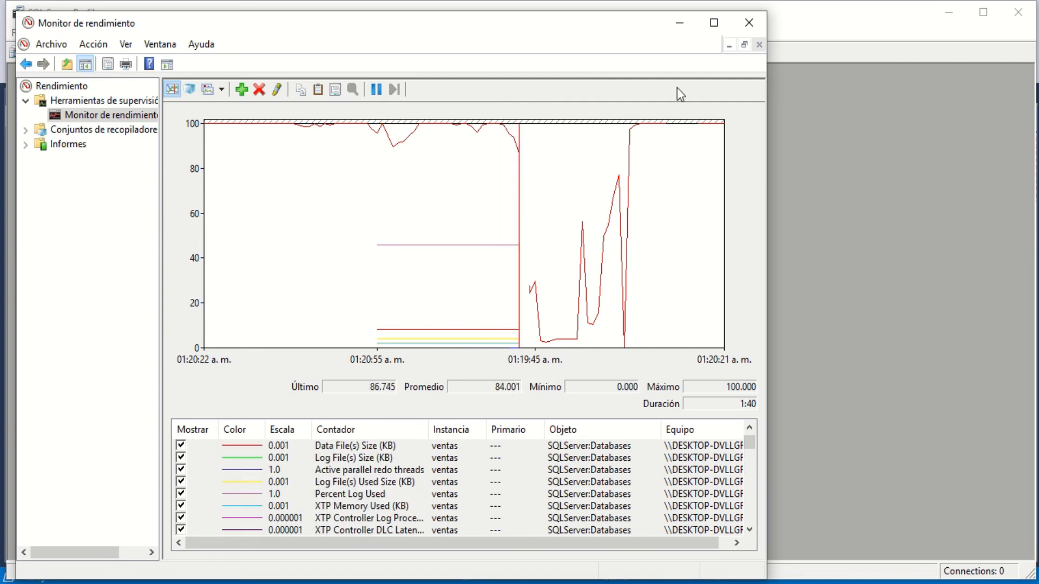
- Close Performance Monitor, SQL Server Profiler and the open query, and collapse the ventas database tree in Management Studio
click(754, 24)
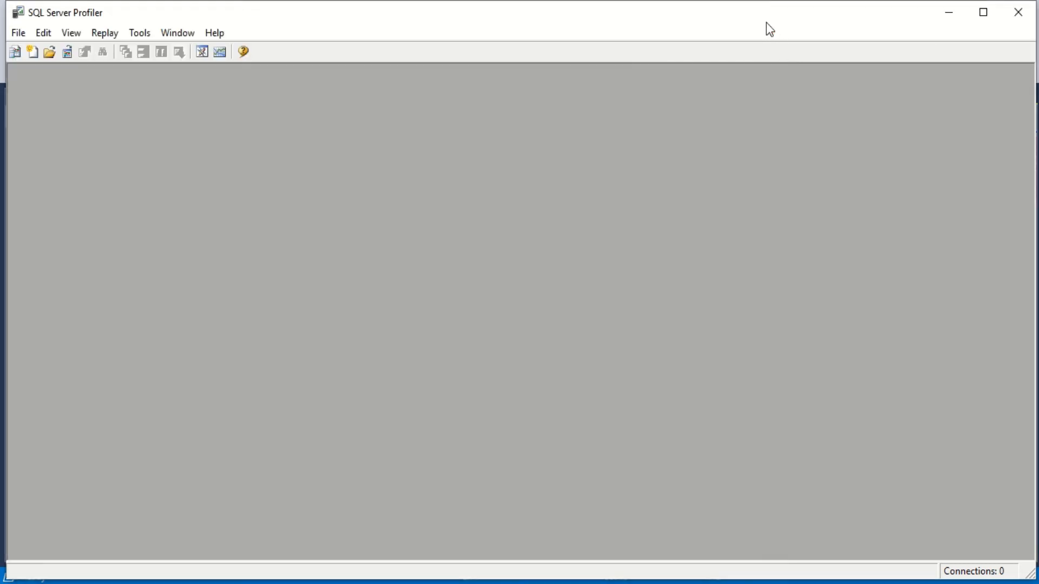
click(1018, 15)
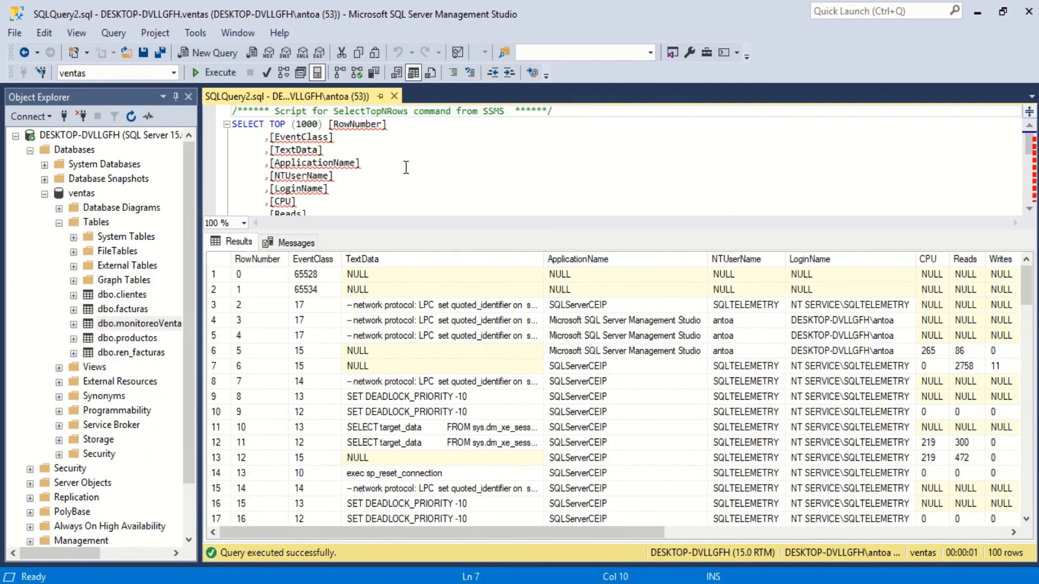
click(394, 96)
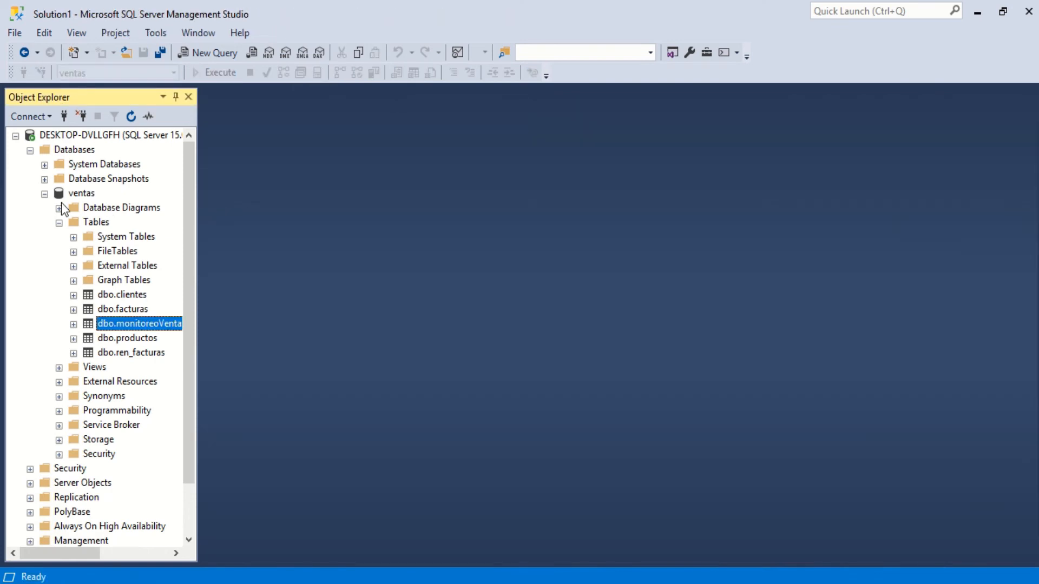
click(44, 194)
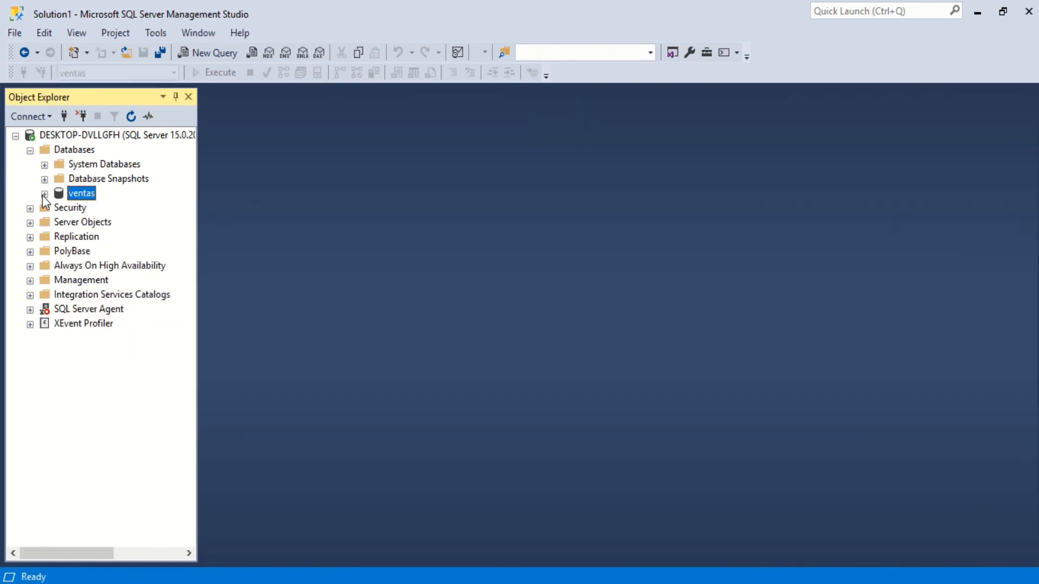
right_click(79, 200)
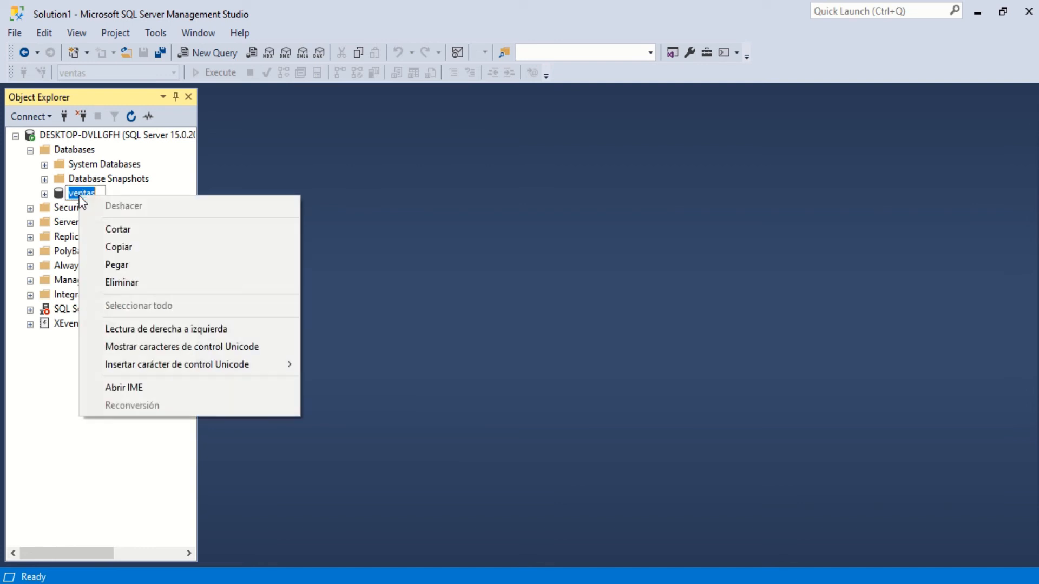
click(32, 195)
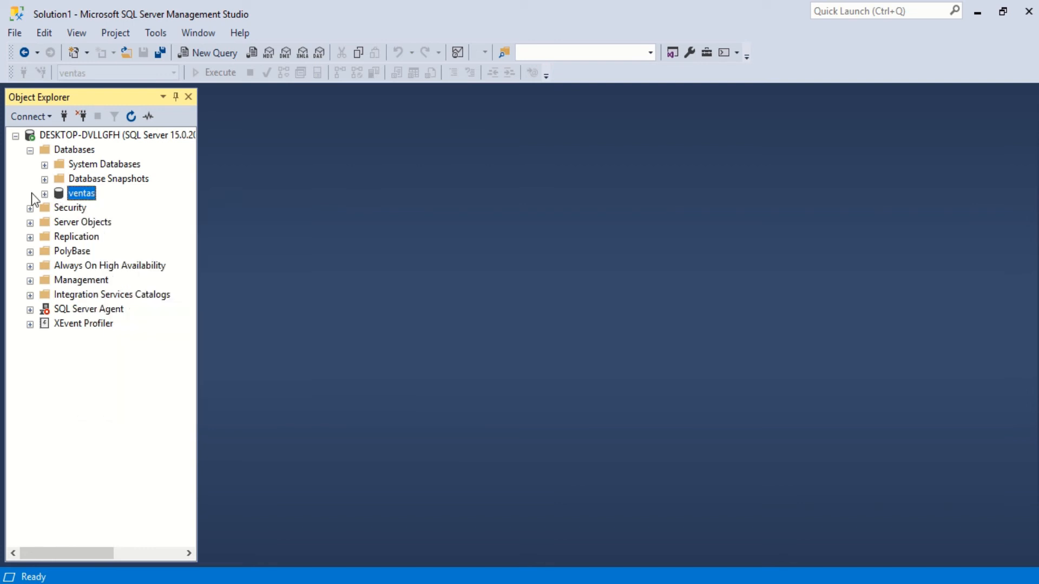
right_click(80, 192)
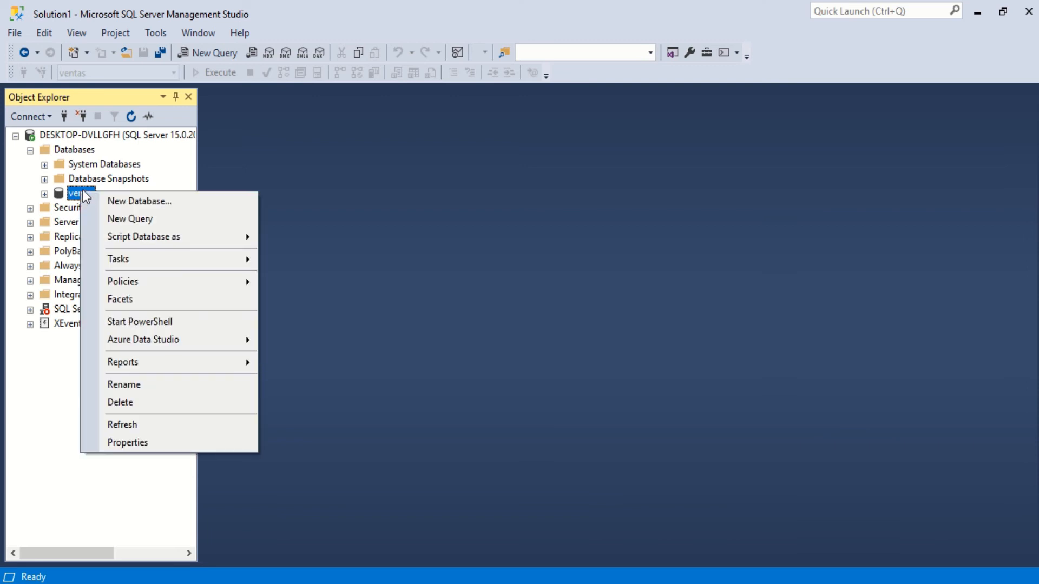
click(269, 163)
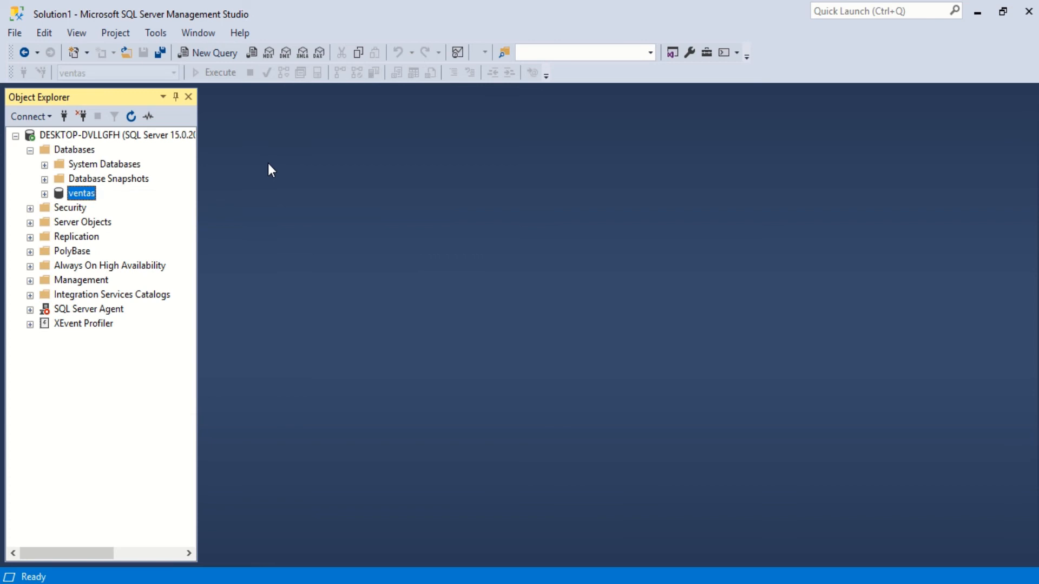
- Open Activity Monitor for the server and widen the Login, Database and Task State columns in its Processes section
mouse_move(423, 14)
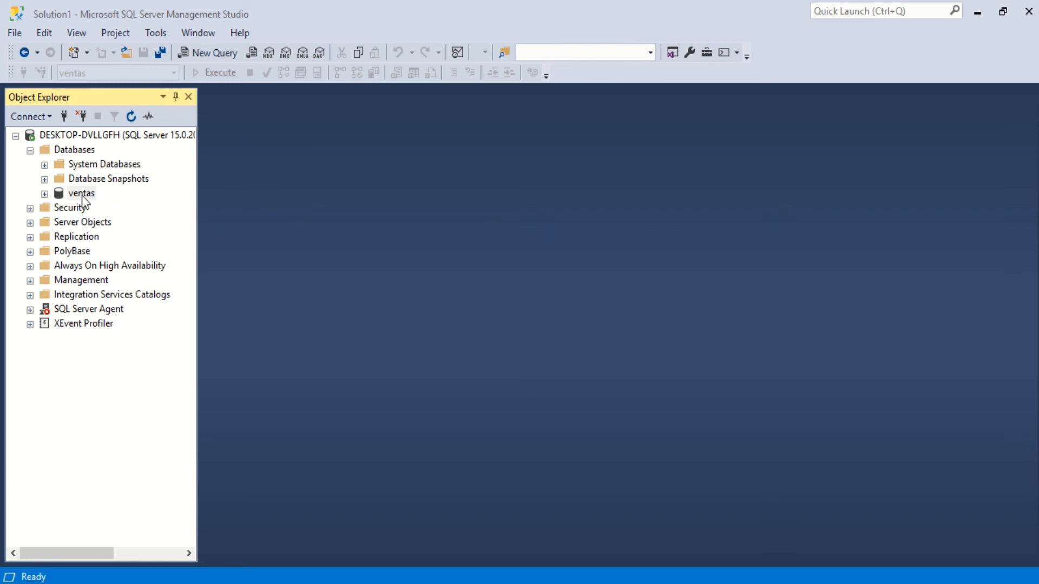
click(458, 59)
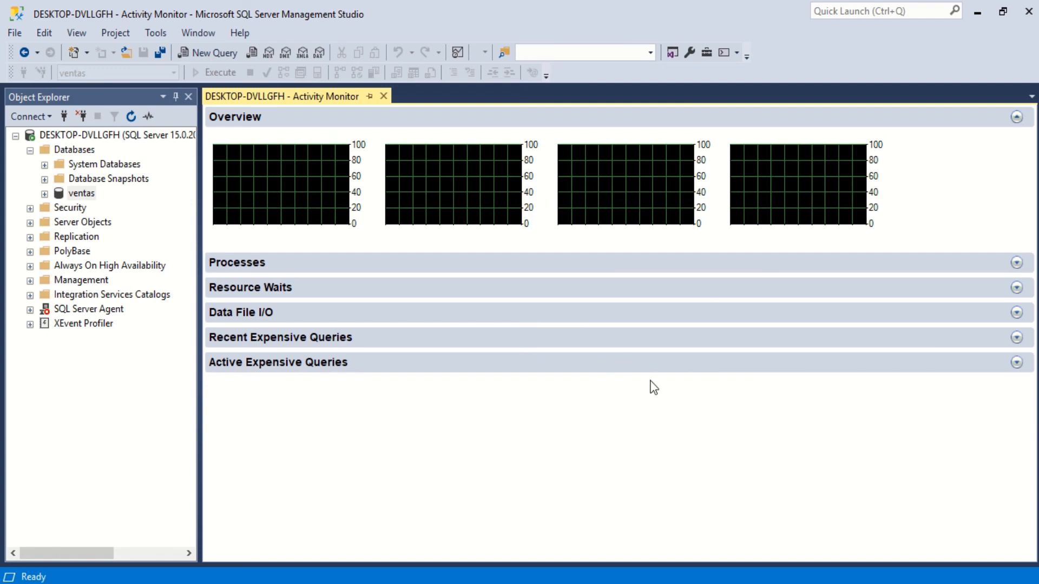
click(1017, 263)
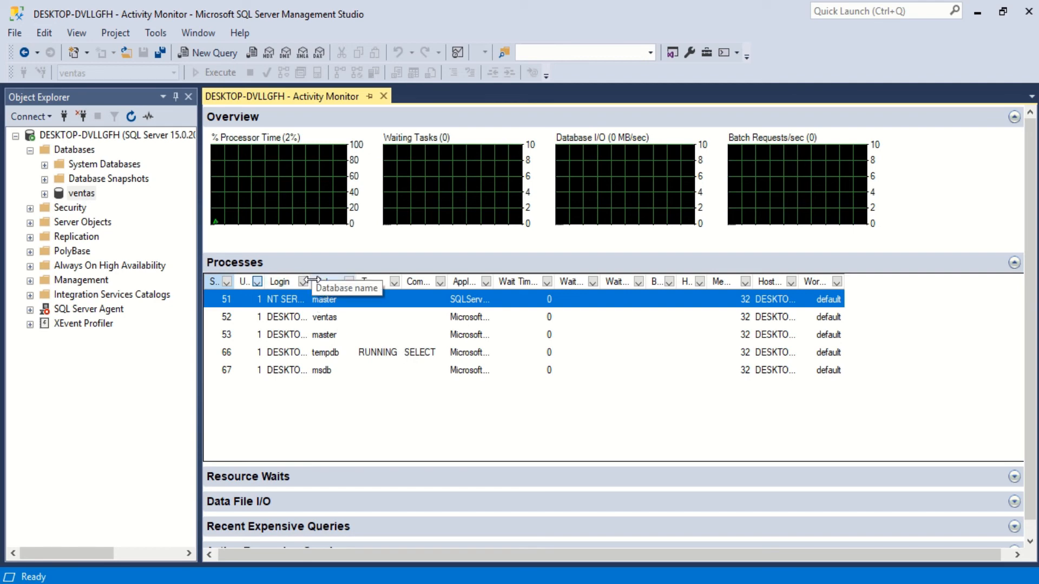
drag(317, 282, 564, 282)
click(255, 186)
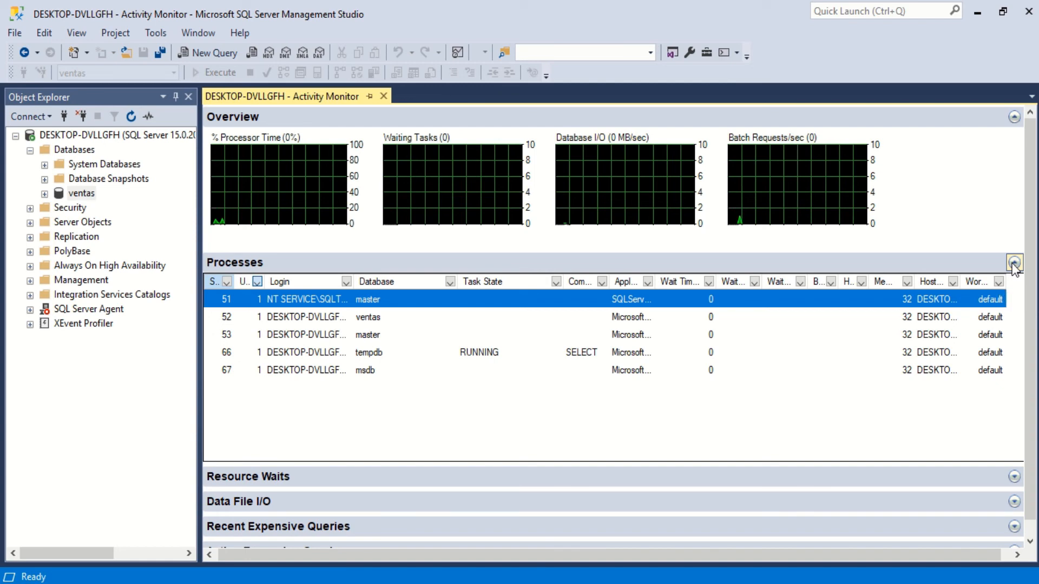
- Examine the wait categories in Activity Monitor's Resource Waits section, leaving the Processes and Resource Waits sections collapsed
scroll(1017, 352, down, 1)
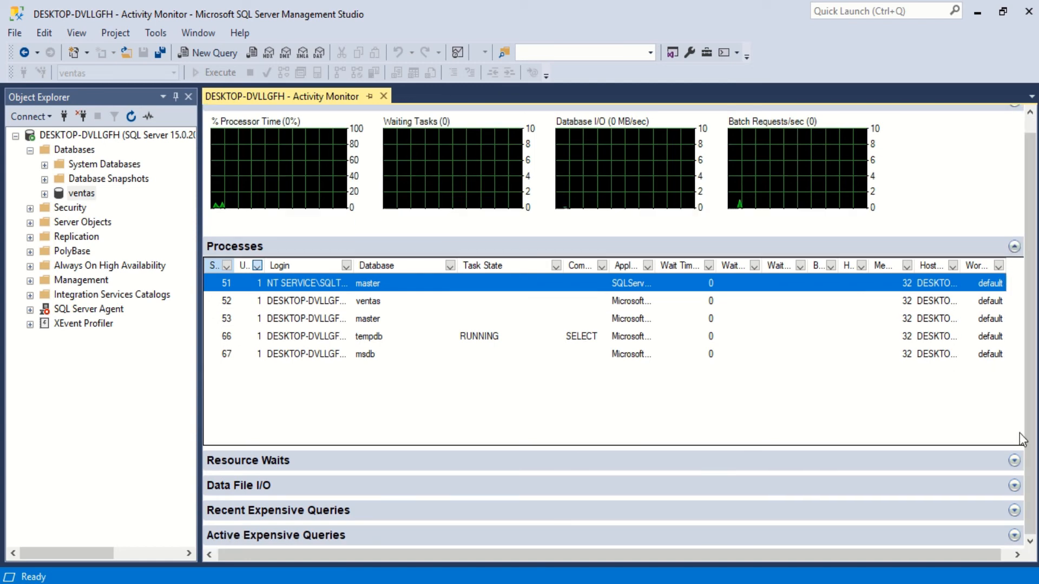
click(1014, 460)
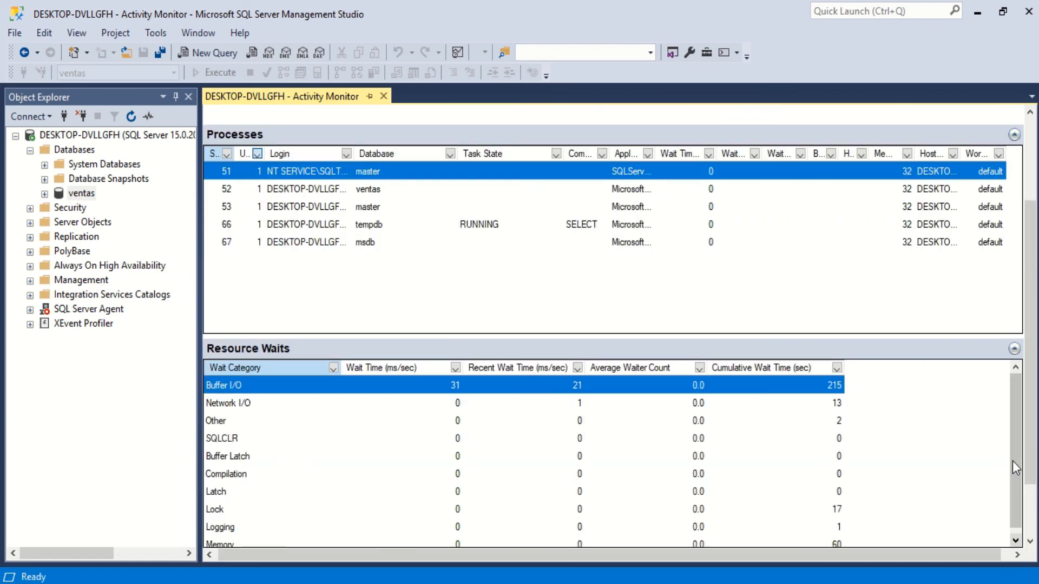
click(1014, 135)
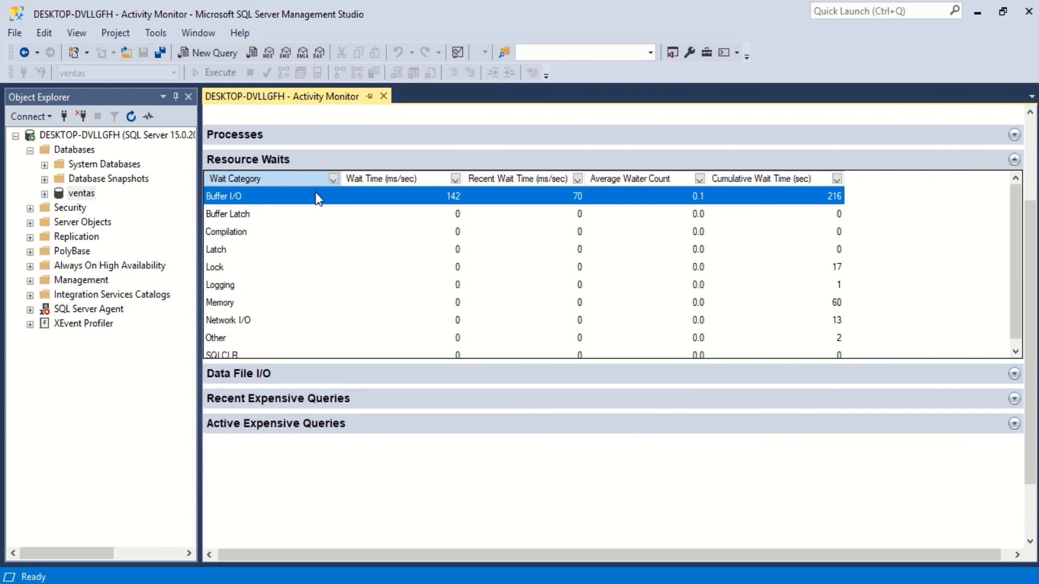
click(1014, 159)
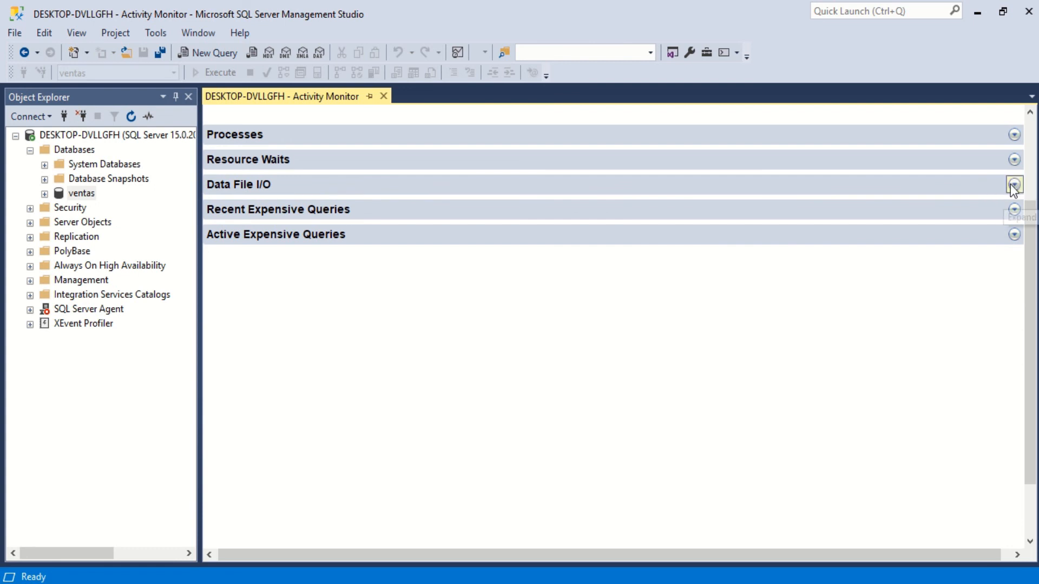
- Review the database files listed in the Data File I/O section, collapse it, and close Activity Monitor
click(1014, 185)
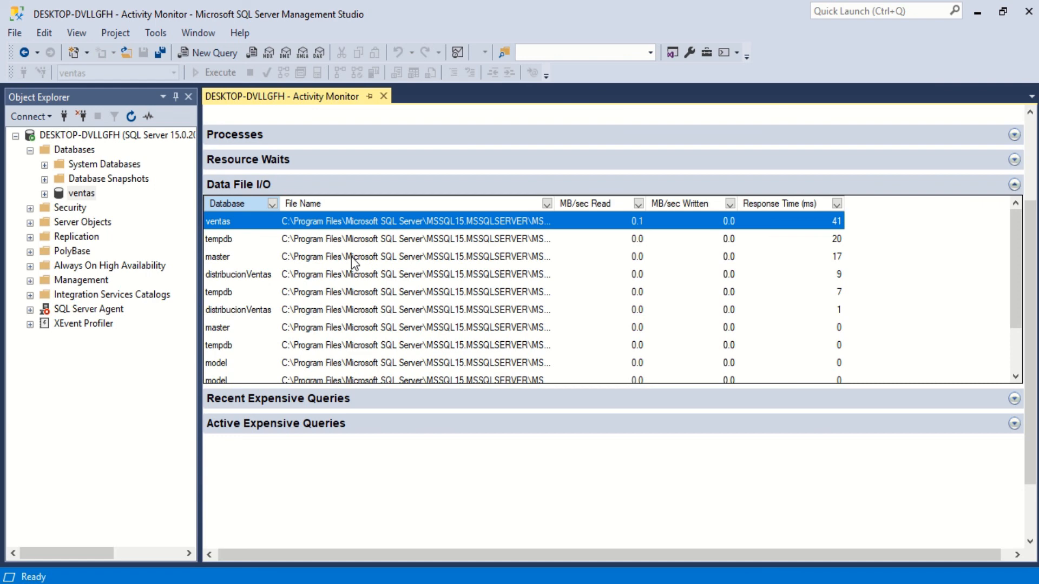
drag(1020, 251, 1017, 304)
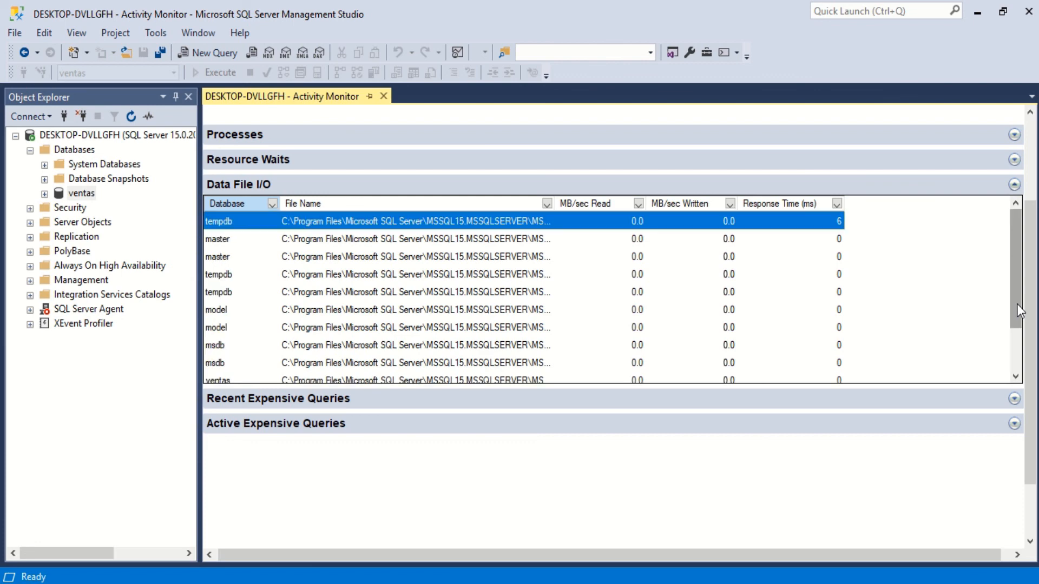
click(1014, 185)
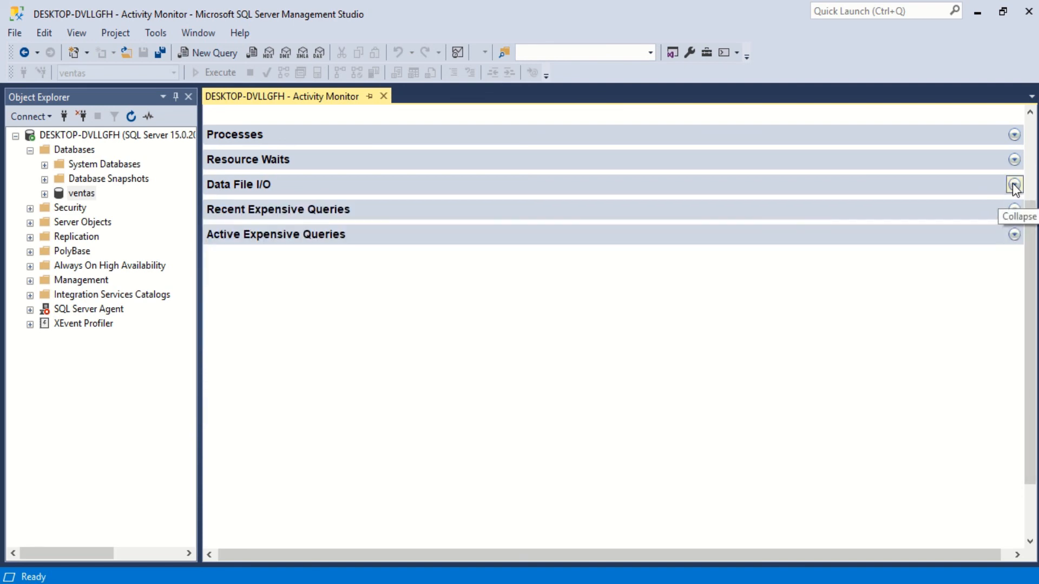
scroll(508, 214, up, 3)
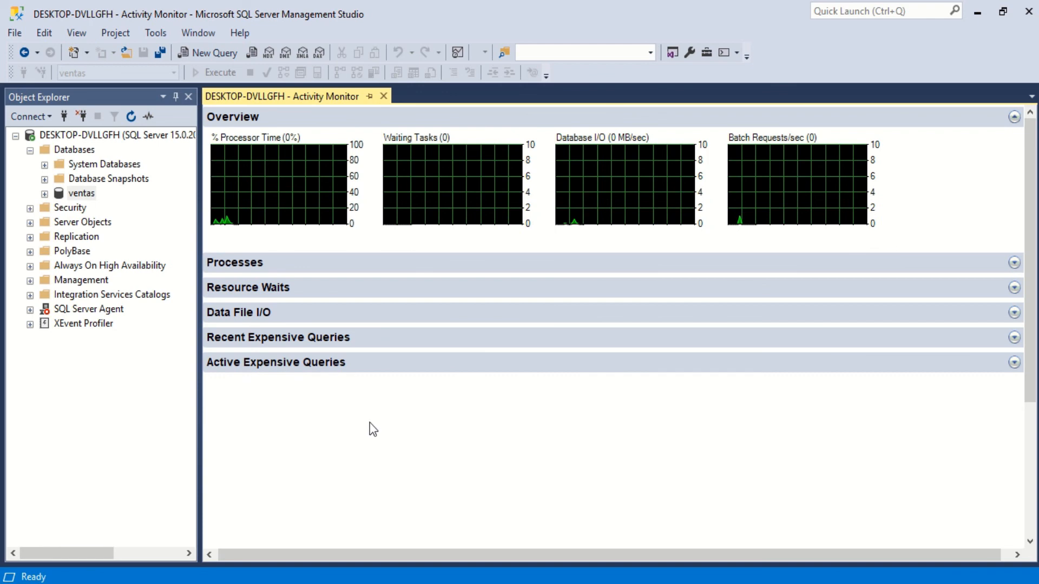
click(383, 95)
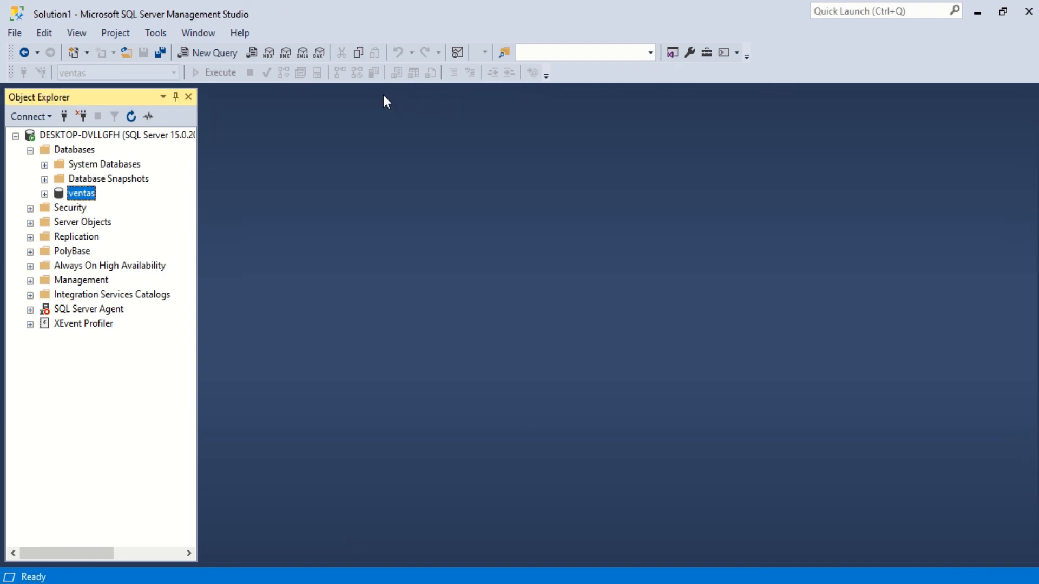
click(31, 151)
click(31, 151)
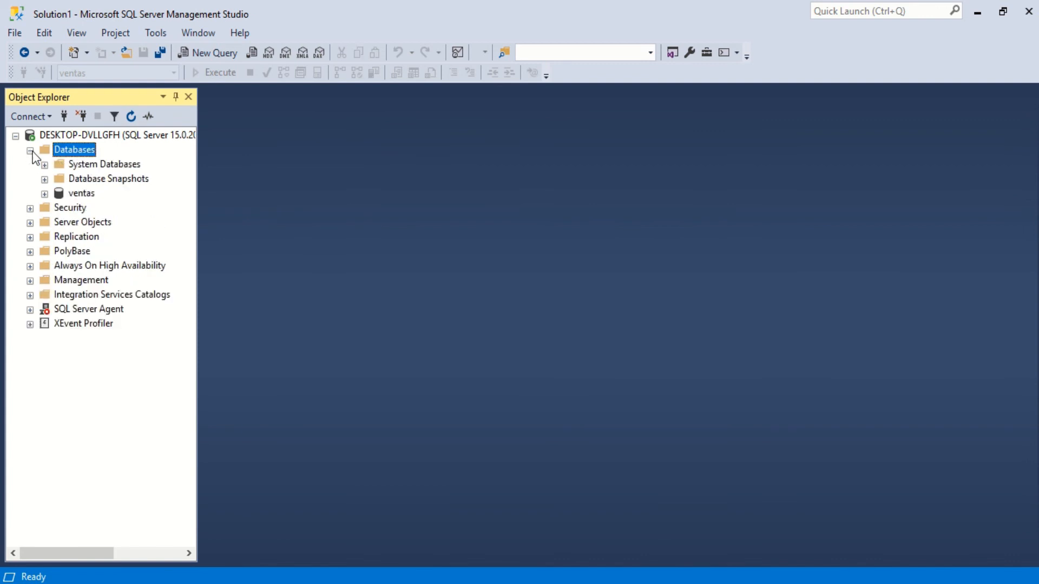
click(45, 194)
click(45, 193)
click(45, 194)
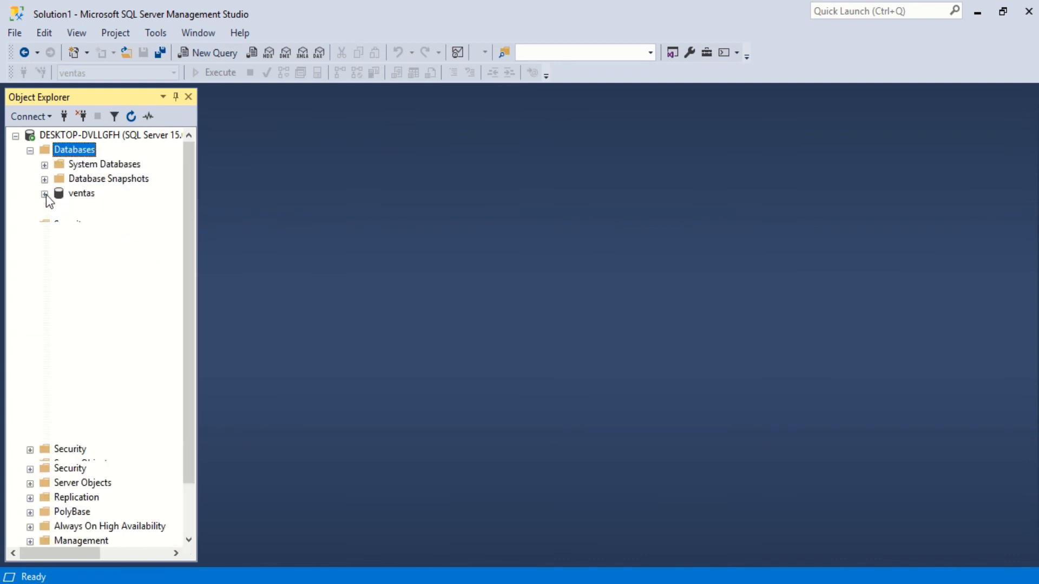
click(45, 193)
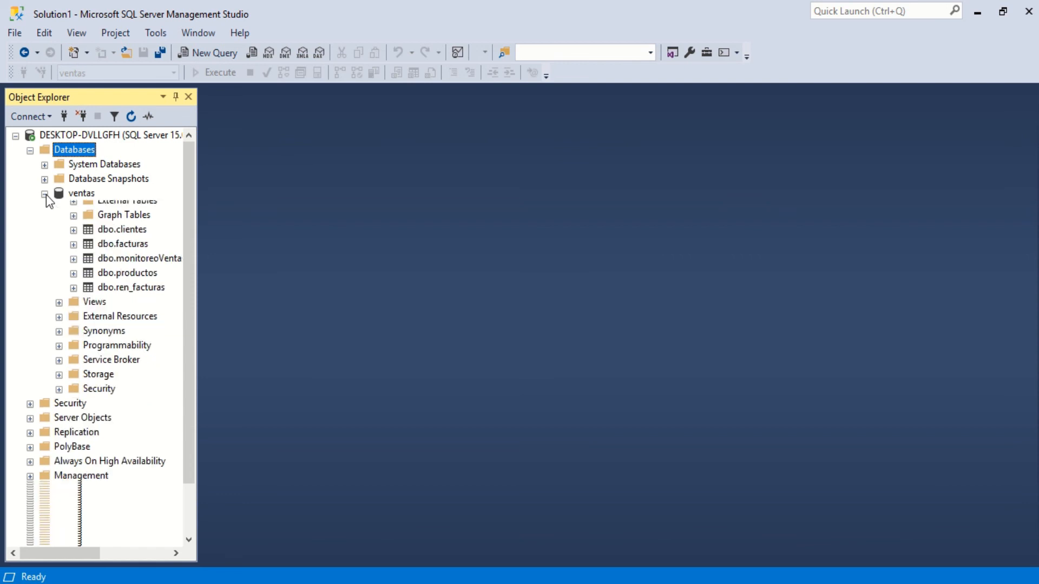
click(70, 192)
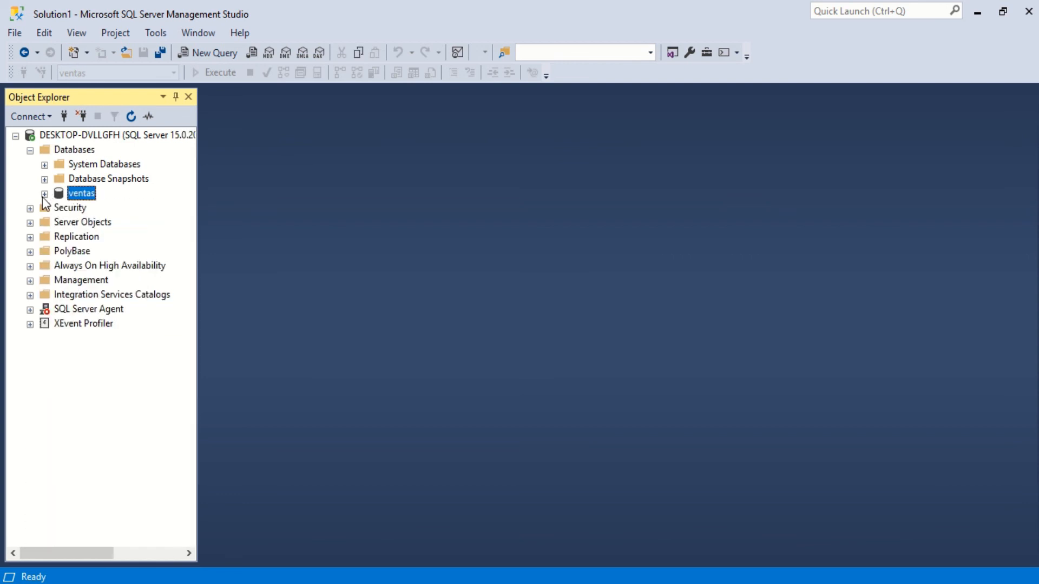
click(44, 195)
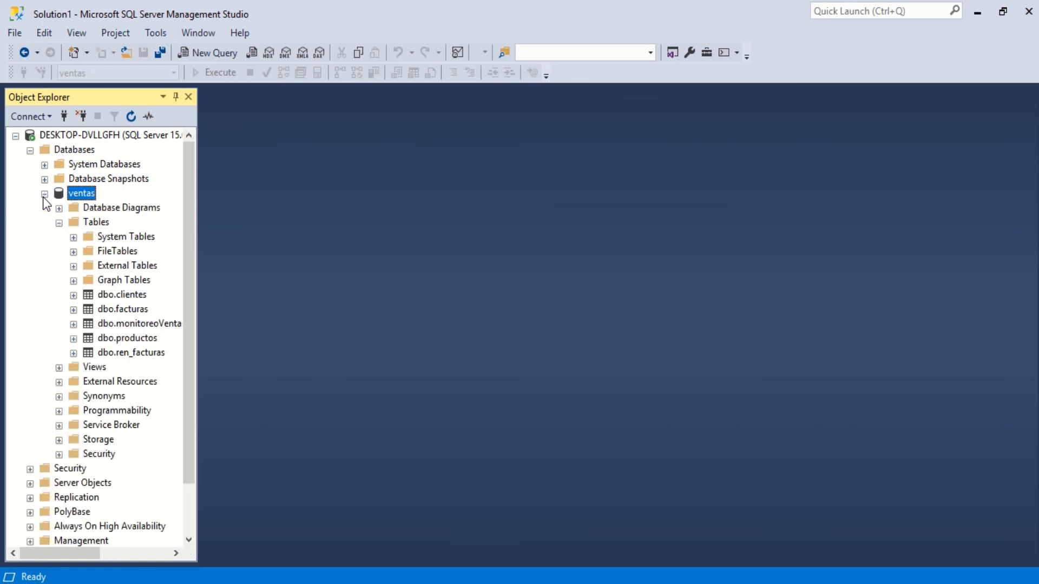
click(44, 196)
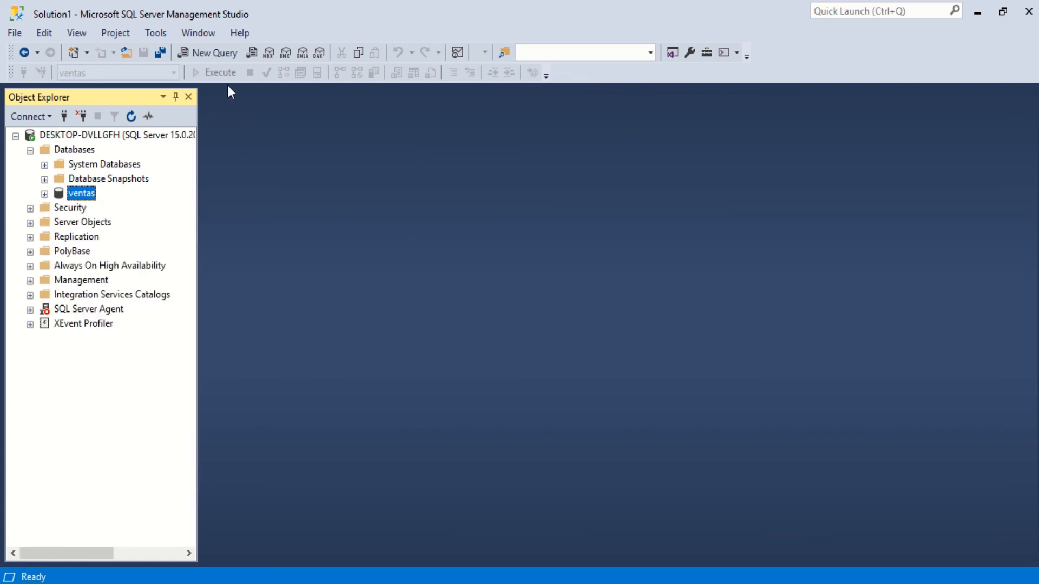
click(29, 152)
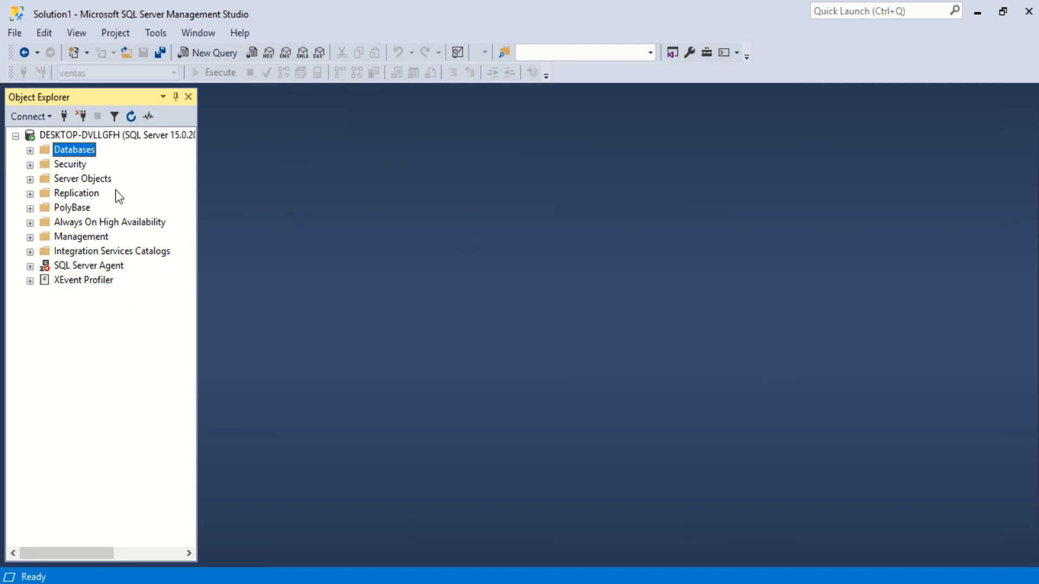
click(29, 150)
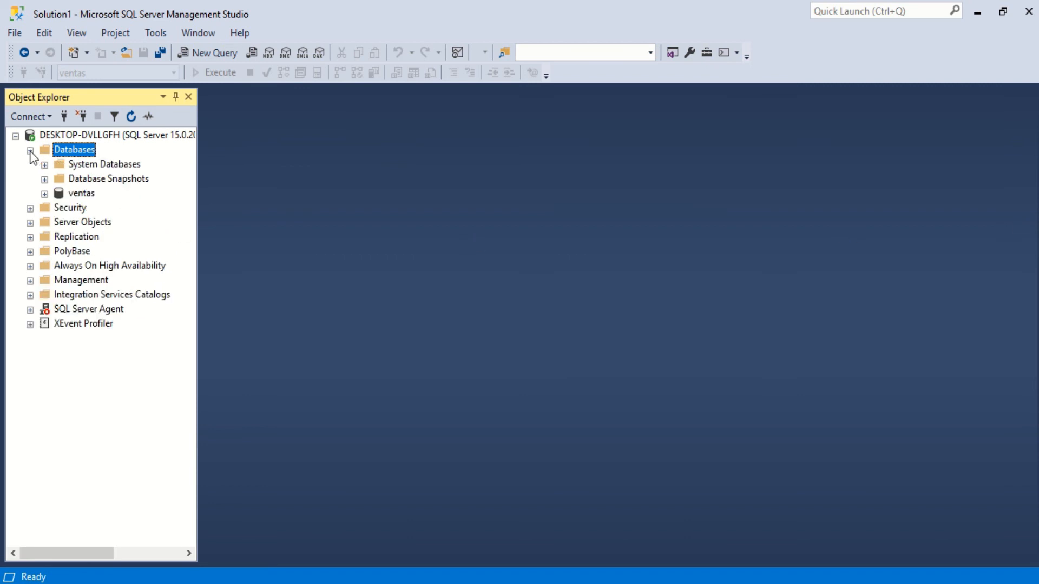
click(44, 194)
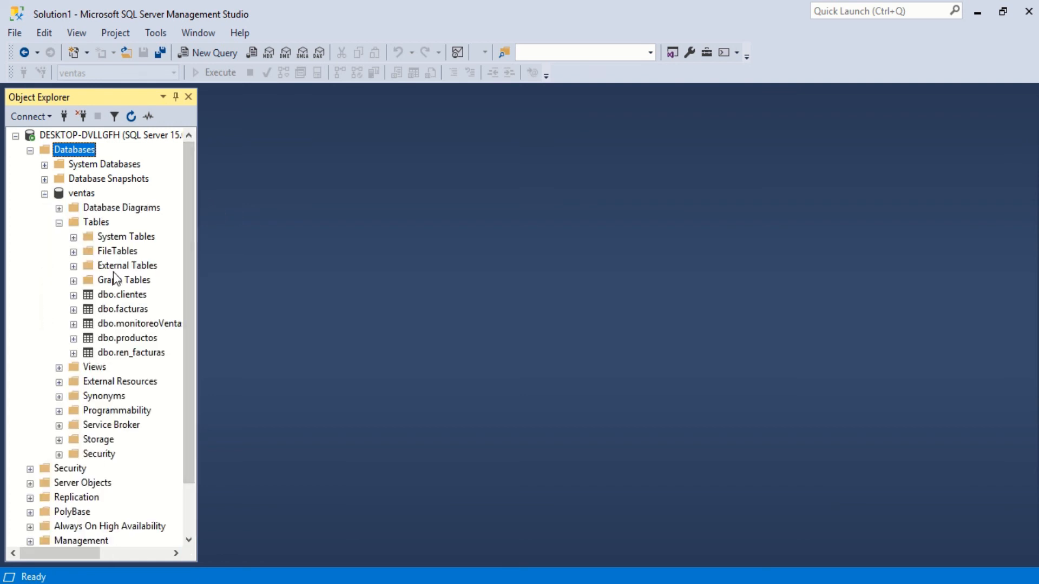
click(45, 193)
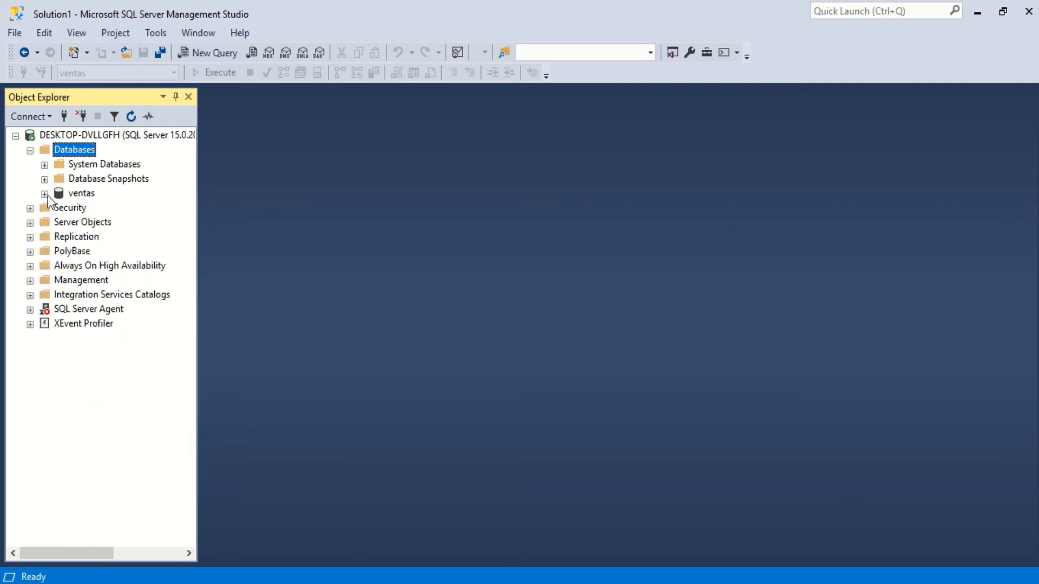
- Collapse the Databases folder and the whole server tree in Object Explorer
click(30, 151)
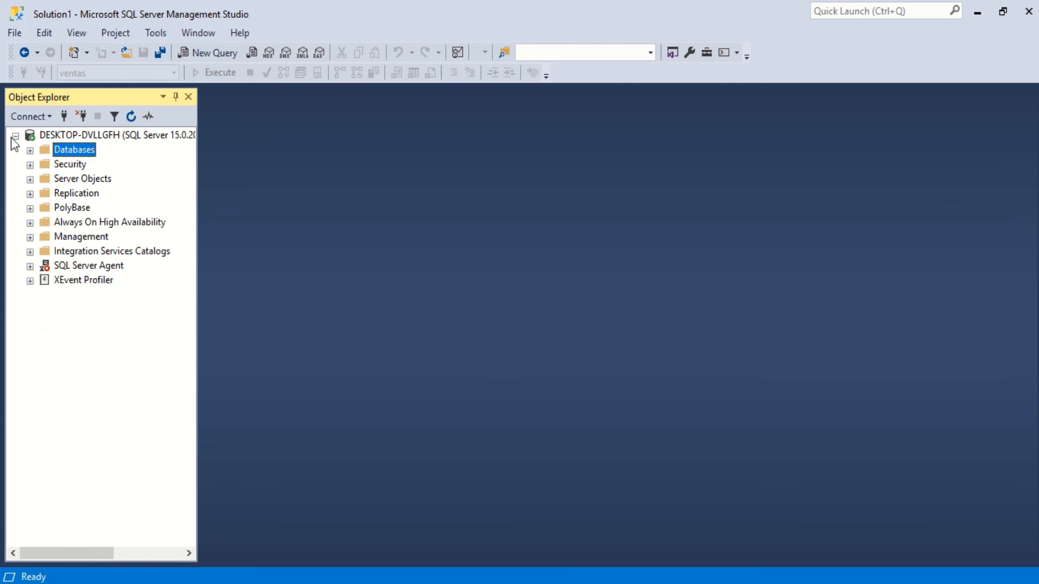
click(15, 137)
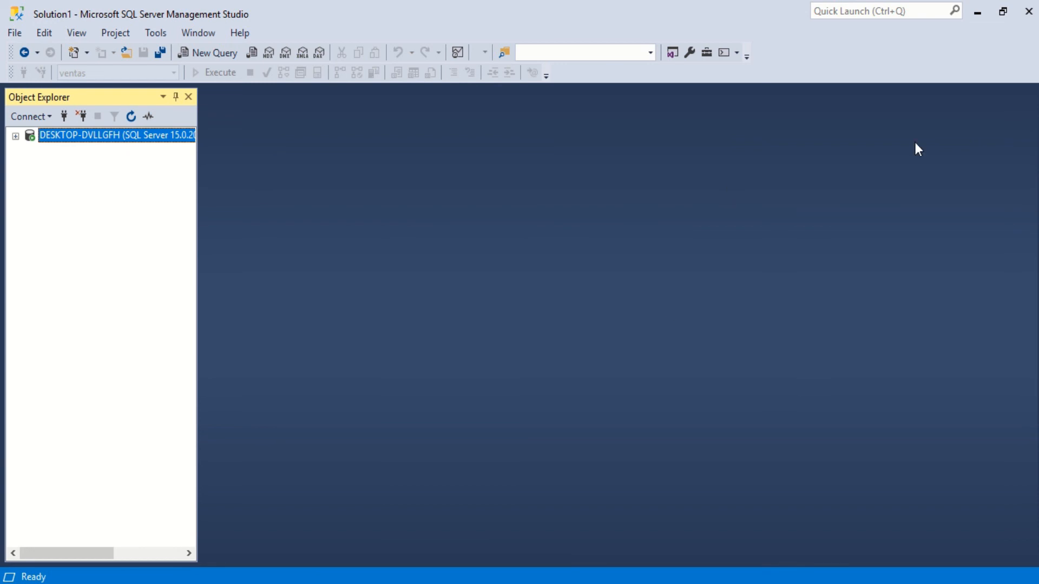
mouse_move(436, 1)
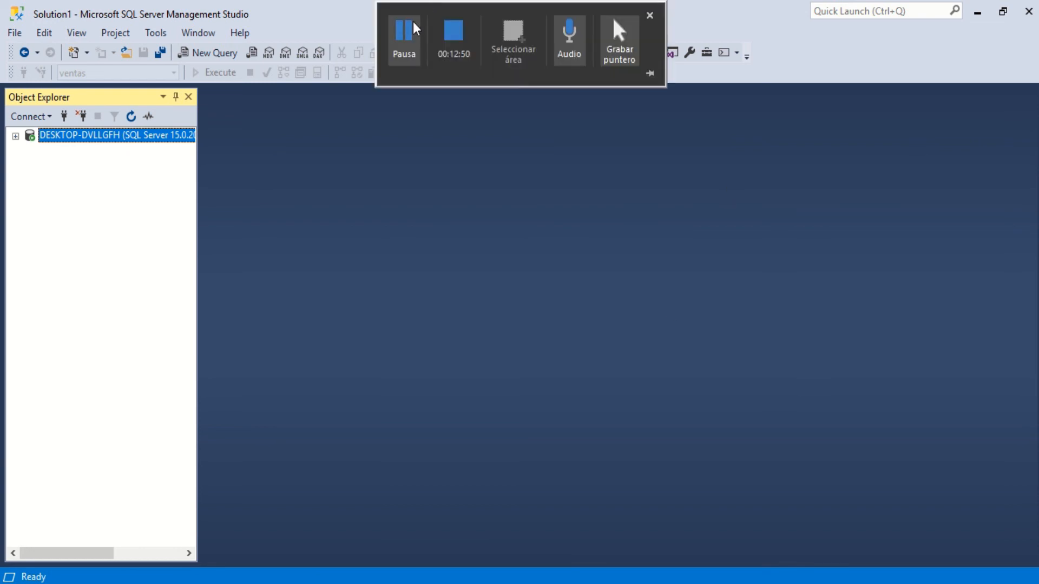